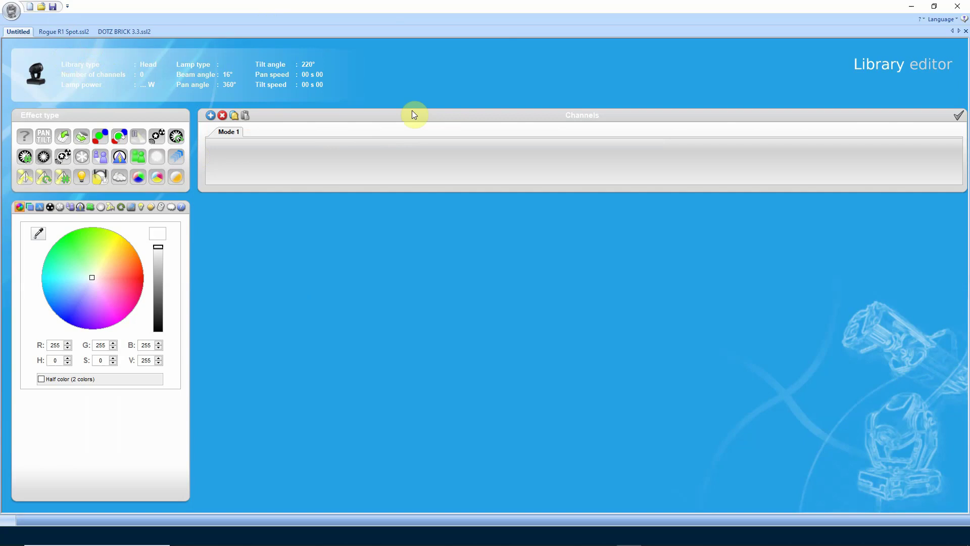
# - Browse for an existing library file, then back out without opening one
pyautogui.click(355, 279)
pyautogui.click(301, 338)
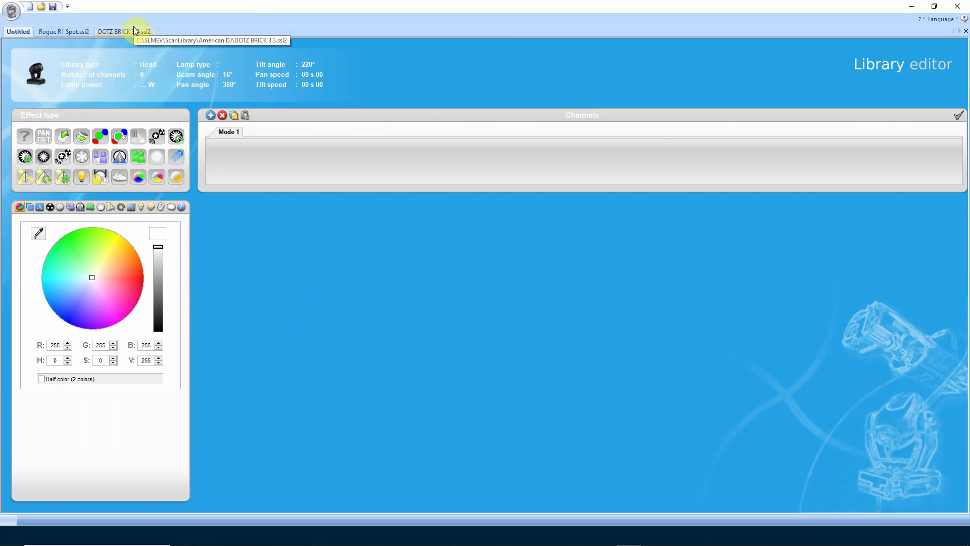
pyautogui.click(41, 8)
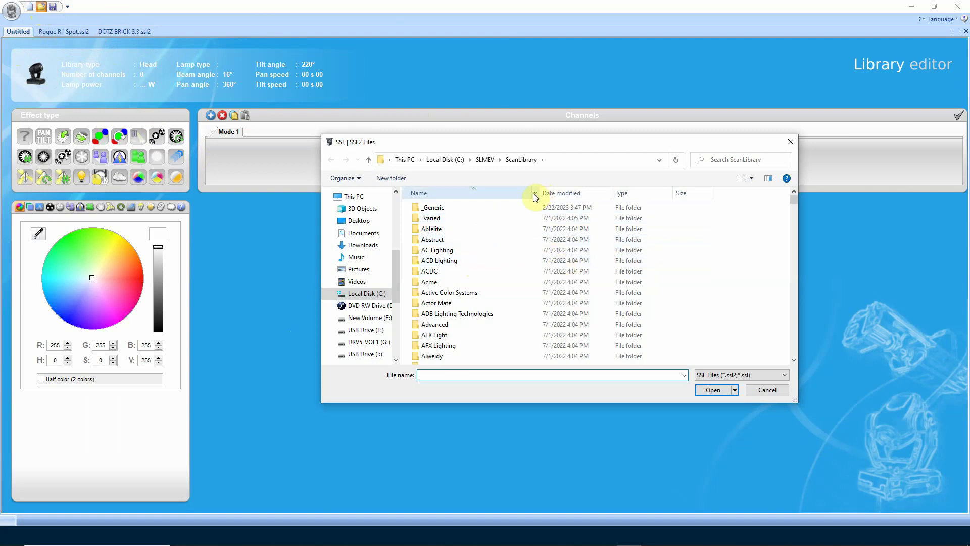
pyautogui.click(774, 391)
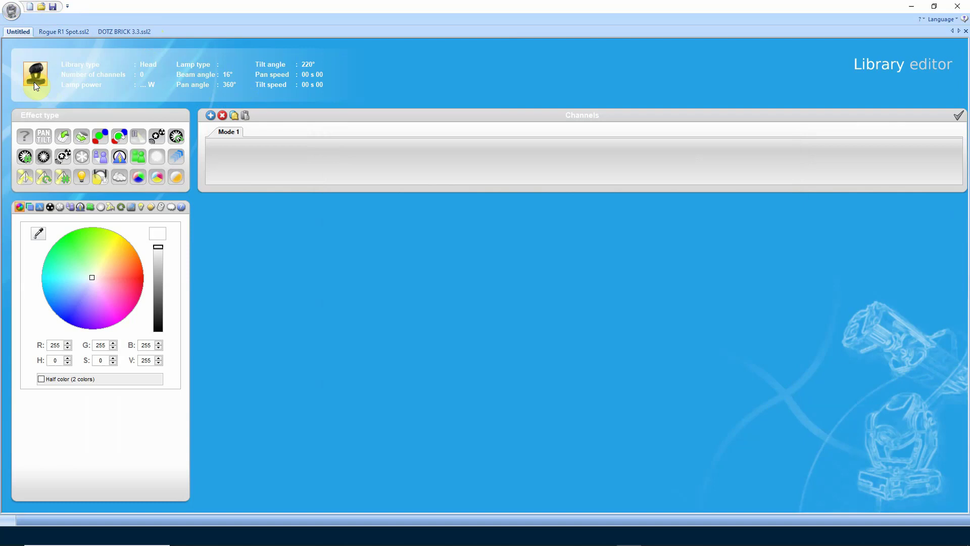
# - In Profile settings, preview Head1 and Head10–Head13, then return to the default Head model
pyautogui.click(39, 78)
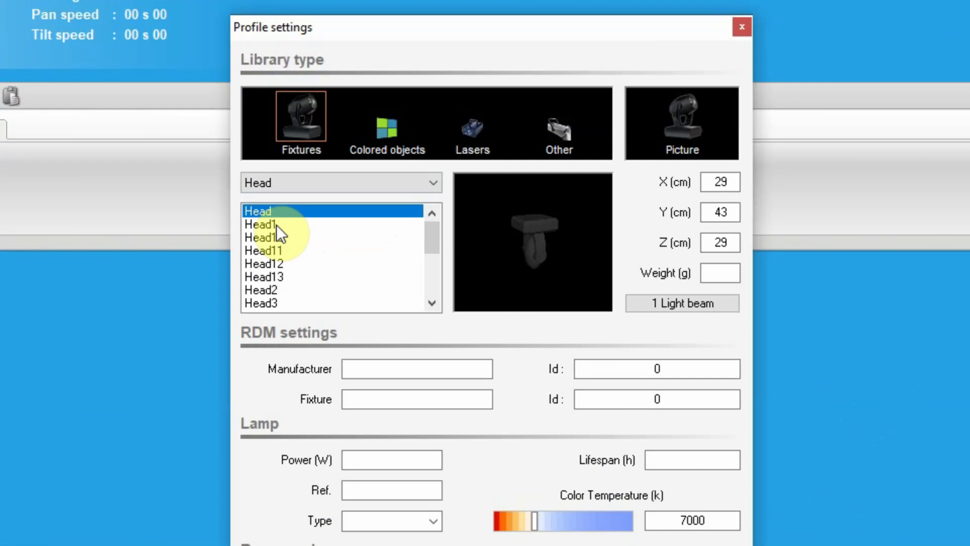
pyautogui.click(372, 182)
pyautogui.click(379, 189)
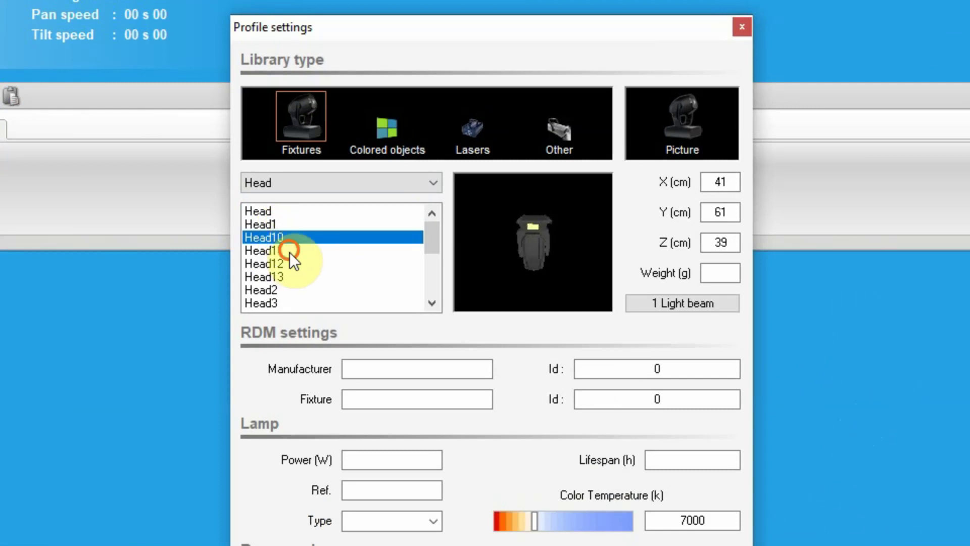
pyautogui.click(290, 252)
pyautogui.click(291, 264)
pyautogui.click(293, 278)
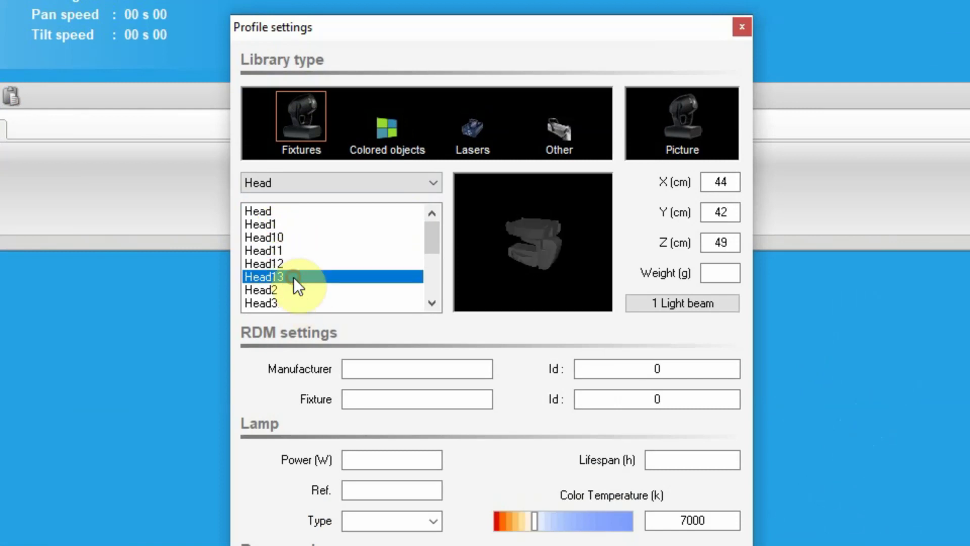
pyautogui.click(299, 213)
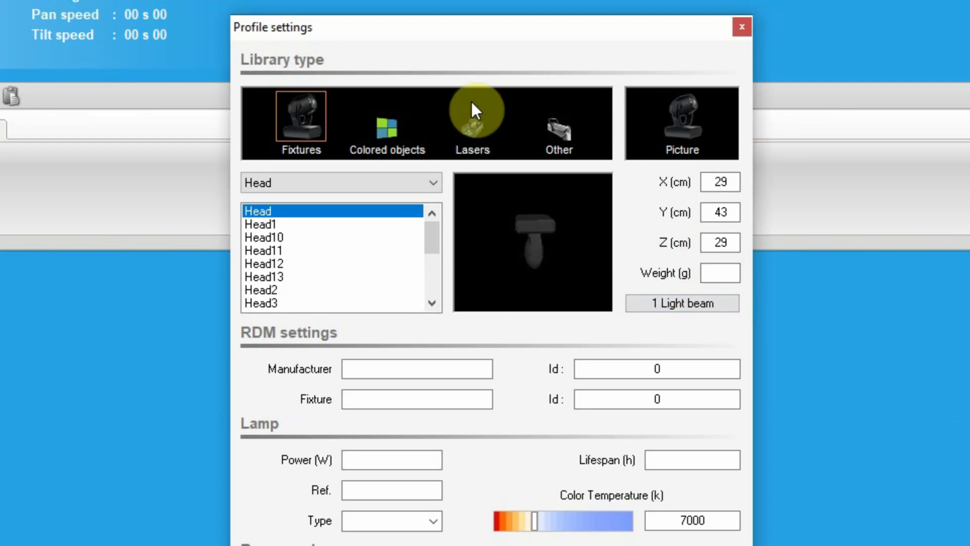
pyautogui.click(381, 370)
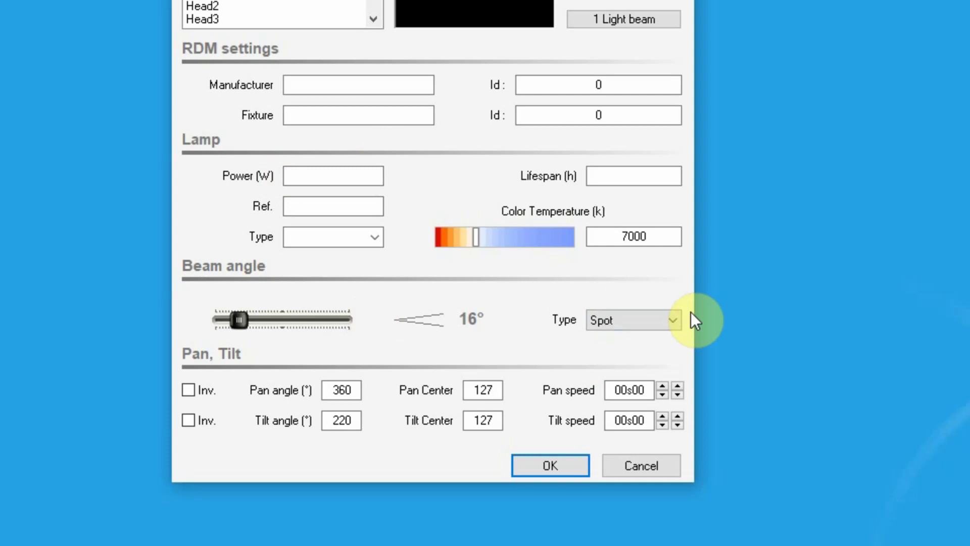
pyautogui.click(675, 322)
pyautogui.click(676, 339)
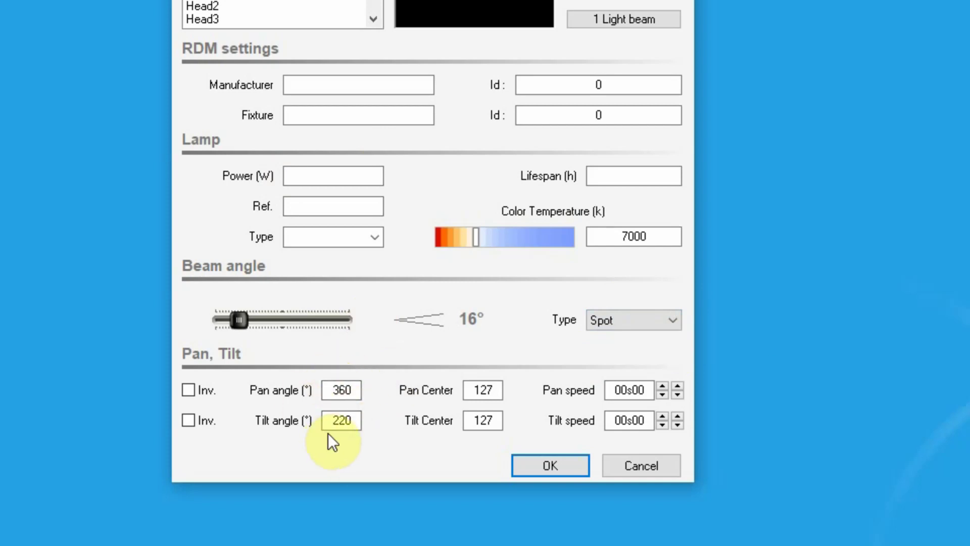
pyautogui.click(354, 391)
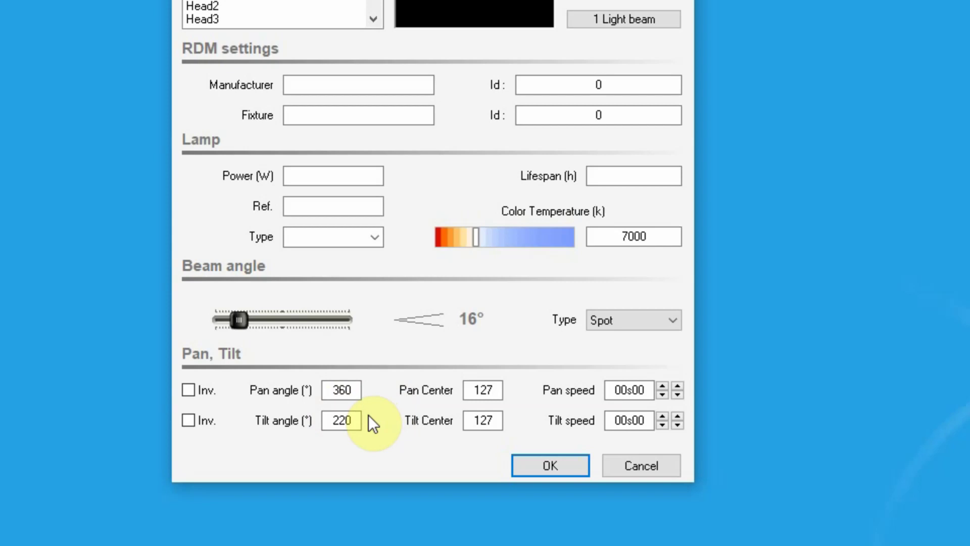
pyautogui.press('Tab')
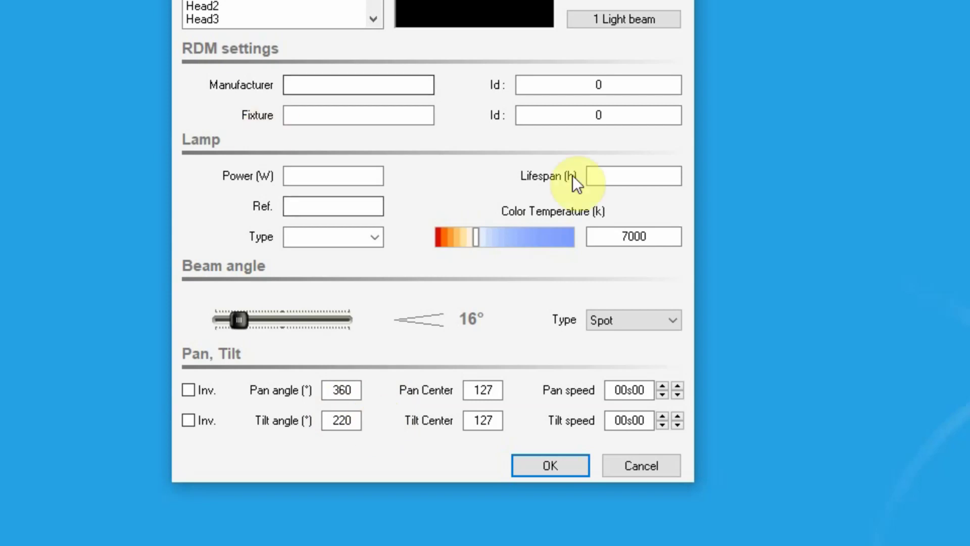
# - Start editing the Pan Center value in the Head fixture profile
pyautogui.click(497, 390)
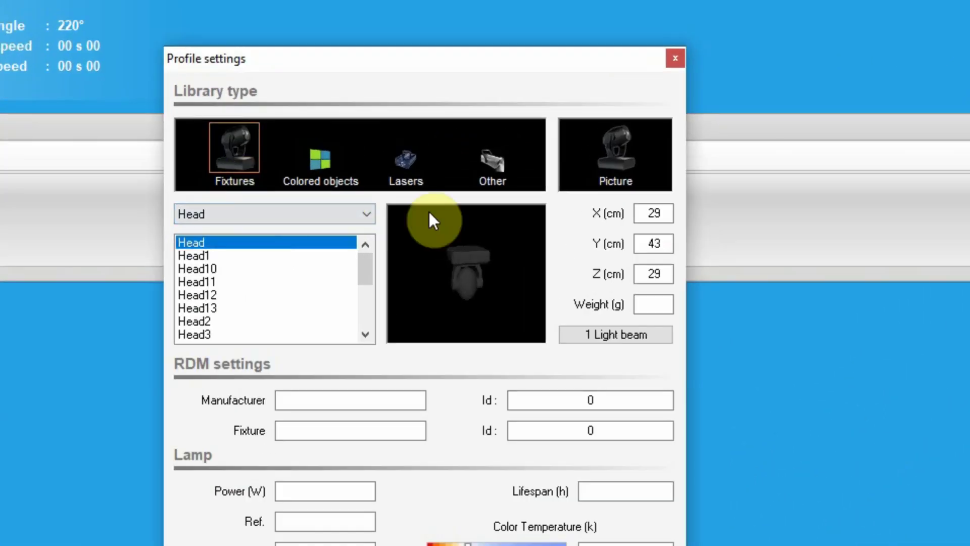
# - Switch the fixture type to Scan, then Conventional, previewing the Par, Par2 and Par3 models
pyautogui.click(362, 213)
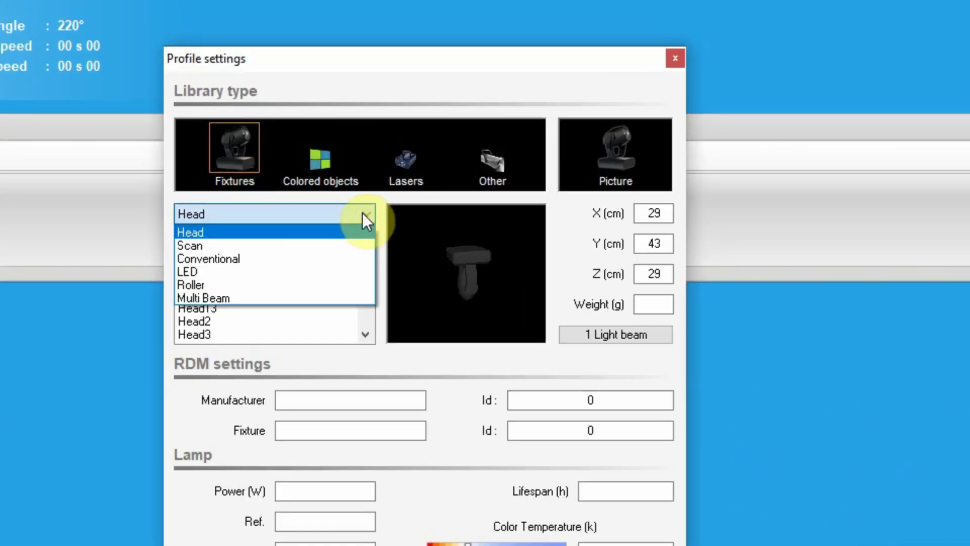
pyautogui.click(320, 246)
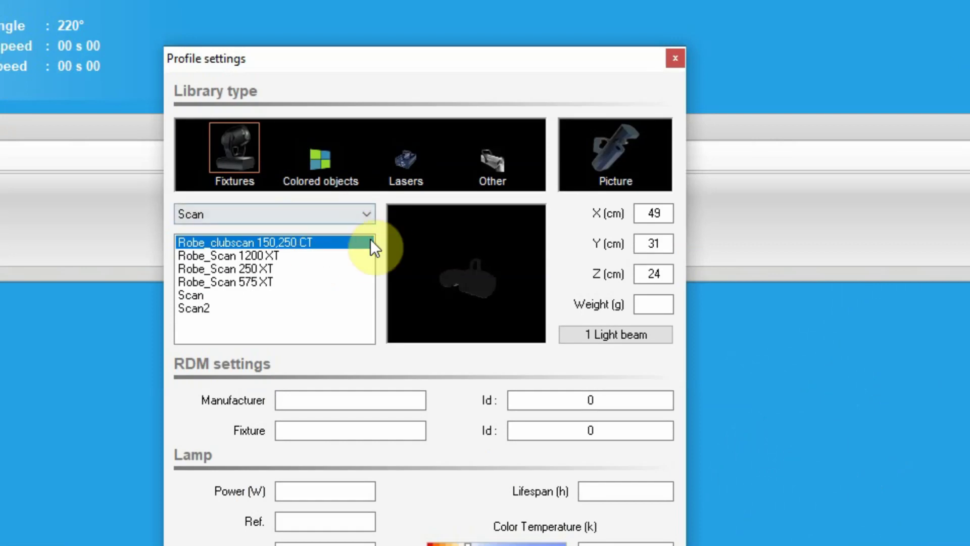
pyautogui.click(365, 213)
pyautogui.click(306, 261)
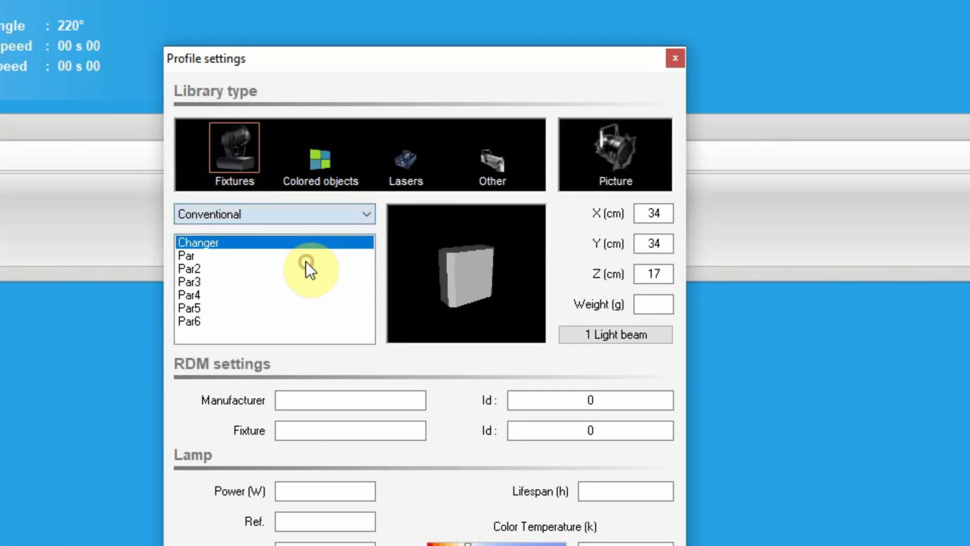
pyautogui.click(211, 257)
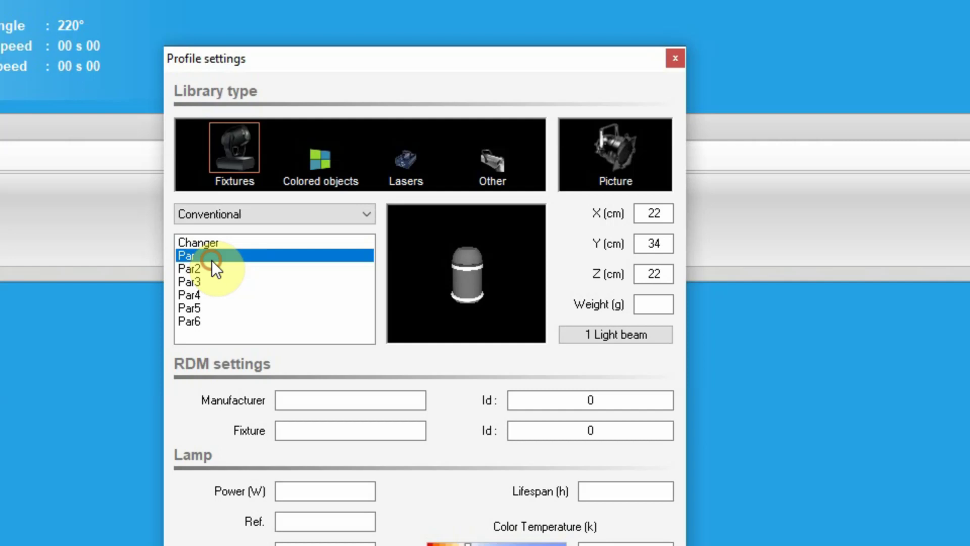
pyautogui.click(211, 271)
pyautogui.click(211, 285)
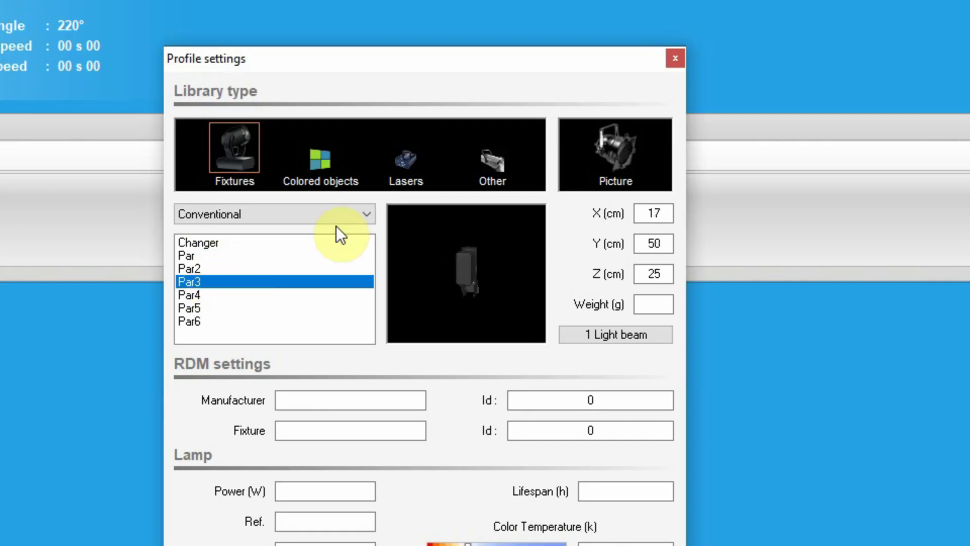
# - Switch the fixture type to LED, then Roller, and finally Multi Beam
pyautogui.click(360, 213)
pyautogui.click(259, 271)
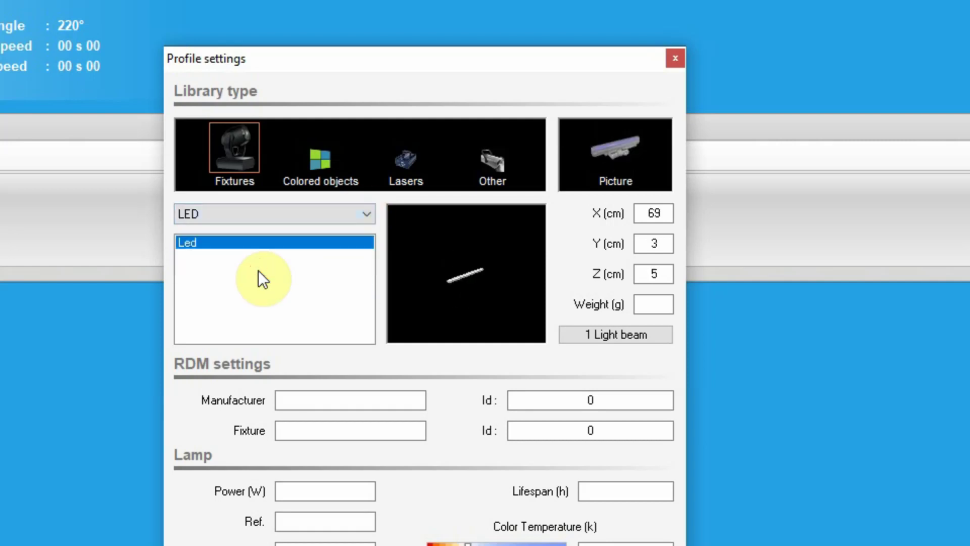
pyautogui.click(360, 214)
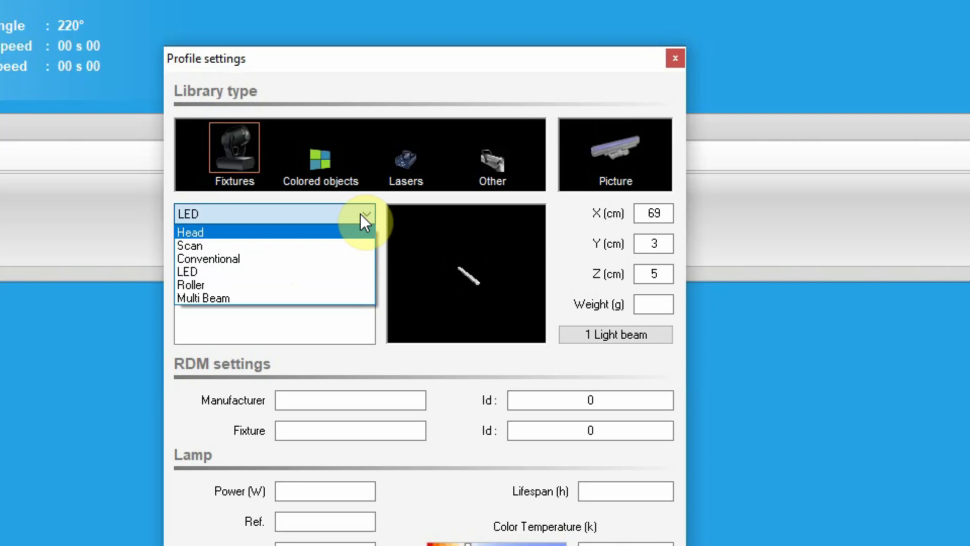
pyautogui.click(280, 284)
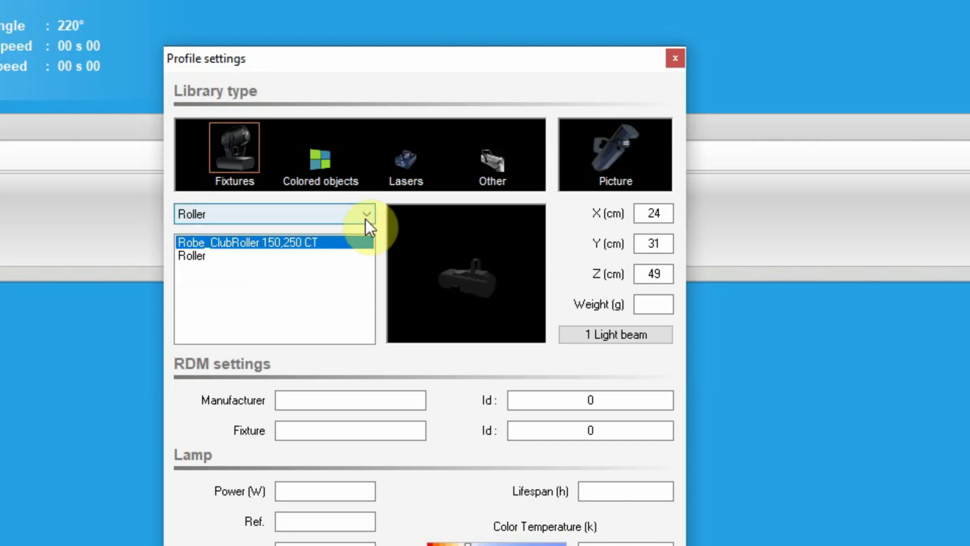
pyautogui.click(366, 217)
pyautogui.click(274, 298)
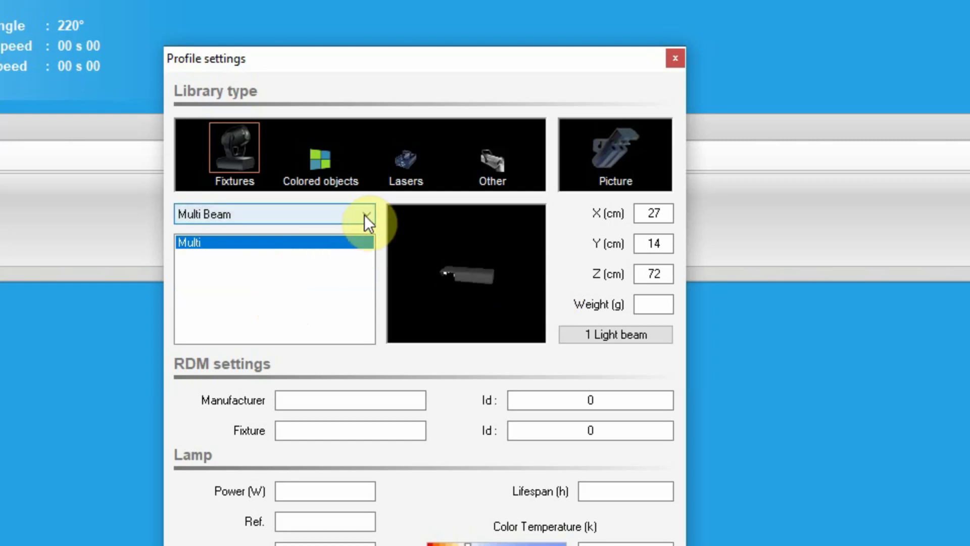
# - Switch to the Colored objects category and compare the Panel and Panel2 models
pyautogui.click(314, 154)
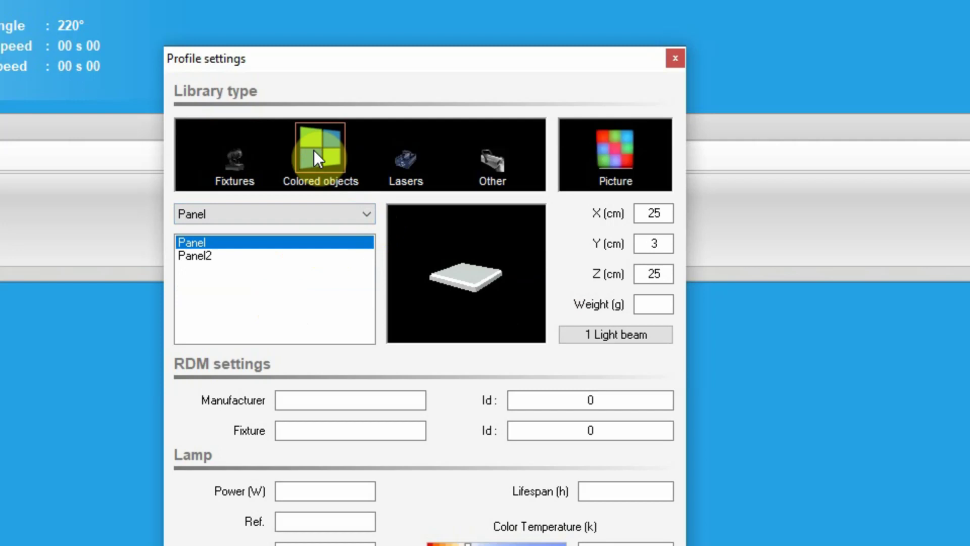
pyautogui.click(262, 255)
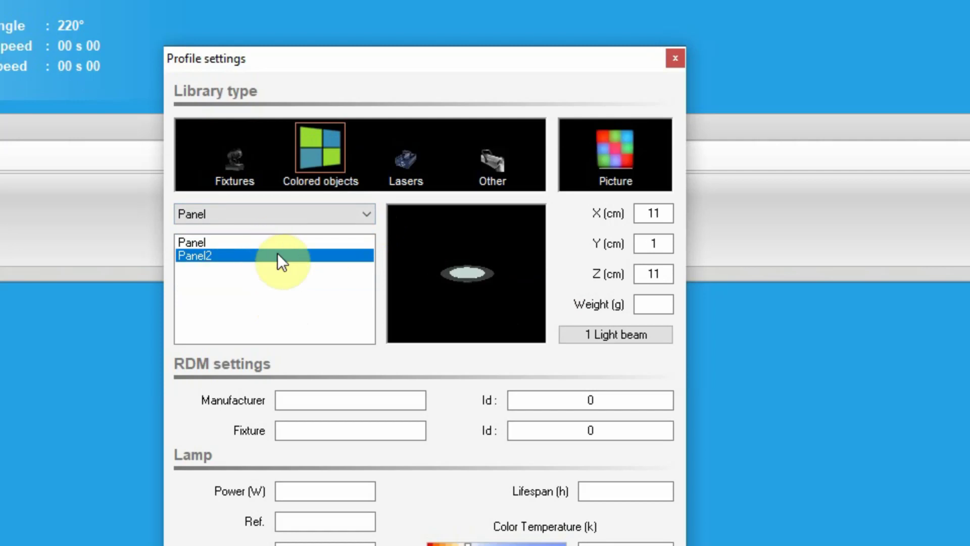
pyautogui.press('Up')
pyautogui.click(278, 255)
# - Check the Lasers and Other categories' types, then return the library to Fixtures
pyautogui.click(410, 174)
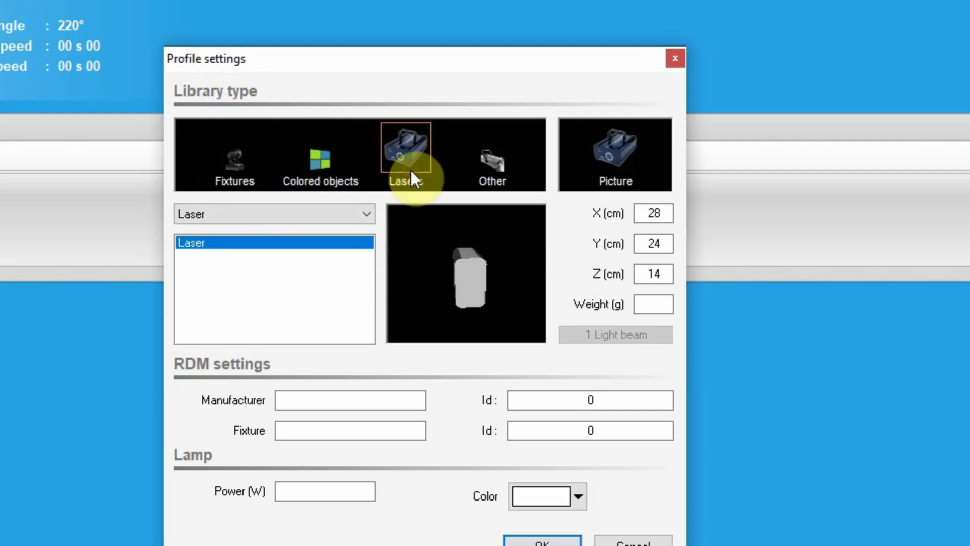
pyautogui.click(362, 215)
pyautogui.click(362, 215)
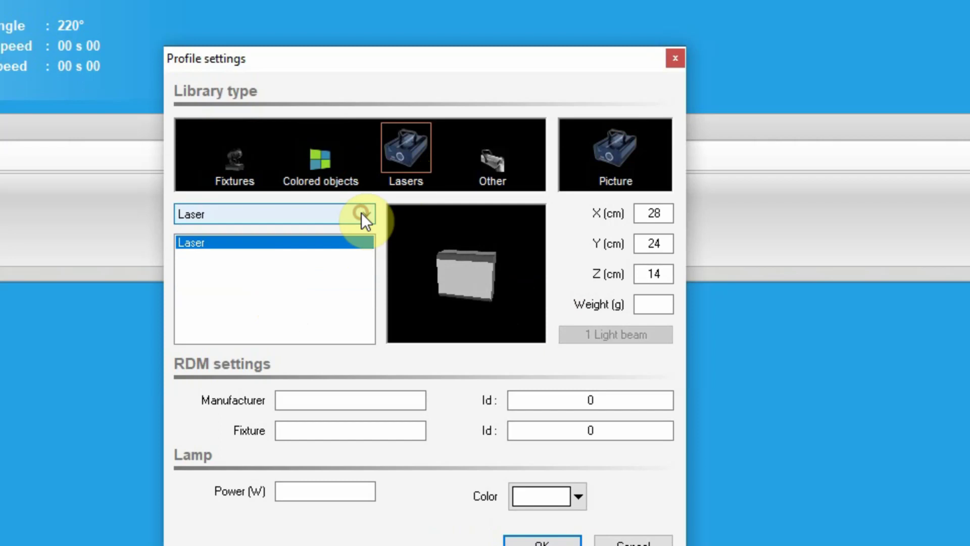
pyautogui.click(485, 161)
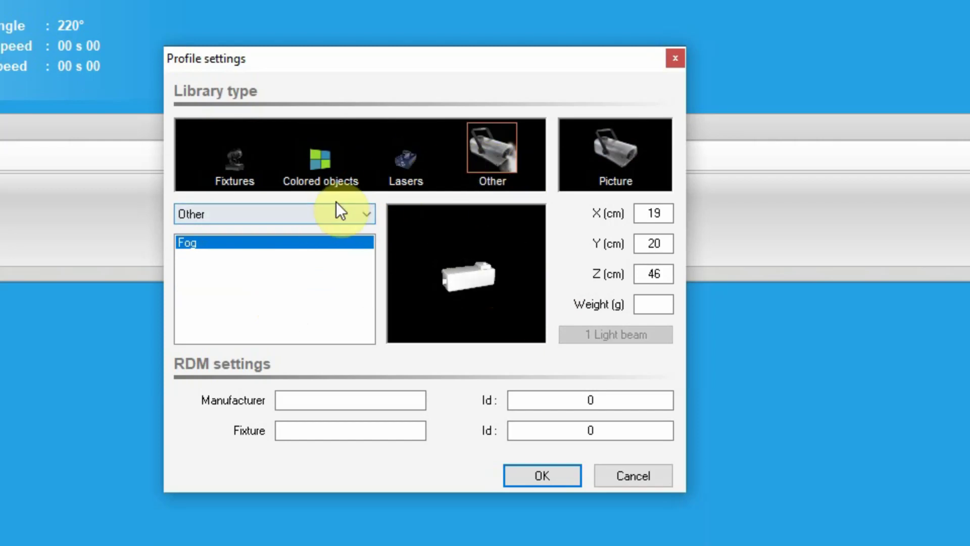
pyautogui.click(368, 214)
pyautogui.click(366, 213)
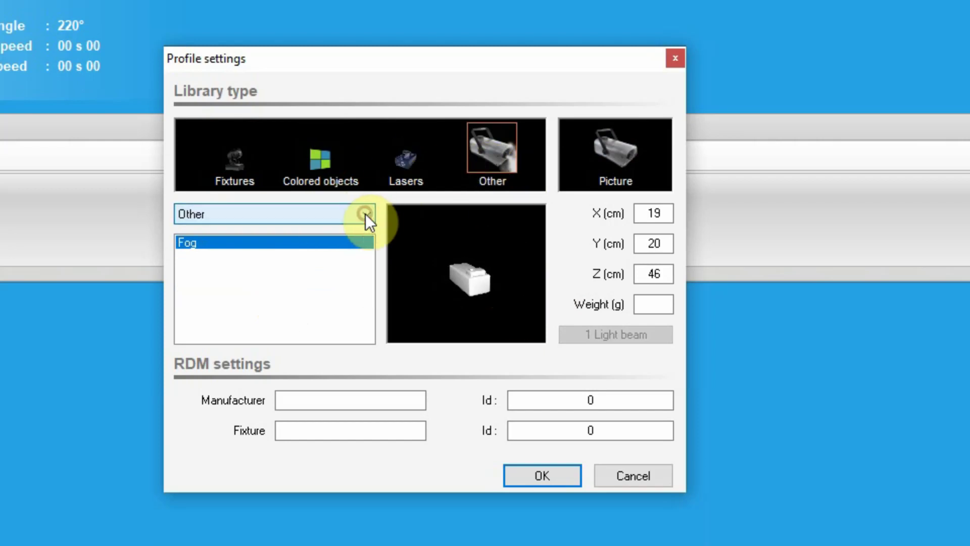
pyautogui.click(203, 161)
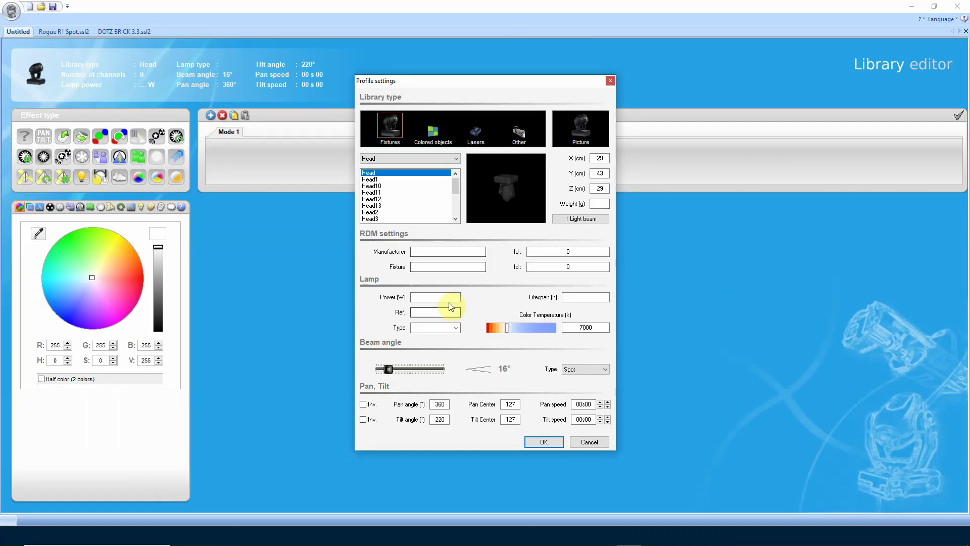
# - Confirm Profile settings, then abandon saving the library into the ScanLibrary folder
pyautogui.click(544, 443)
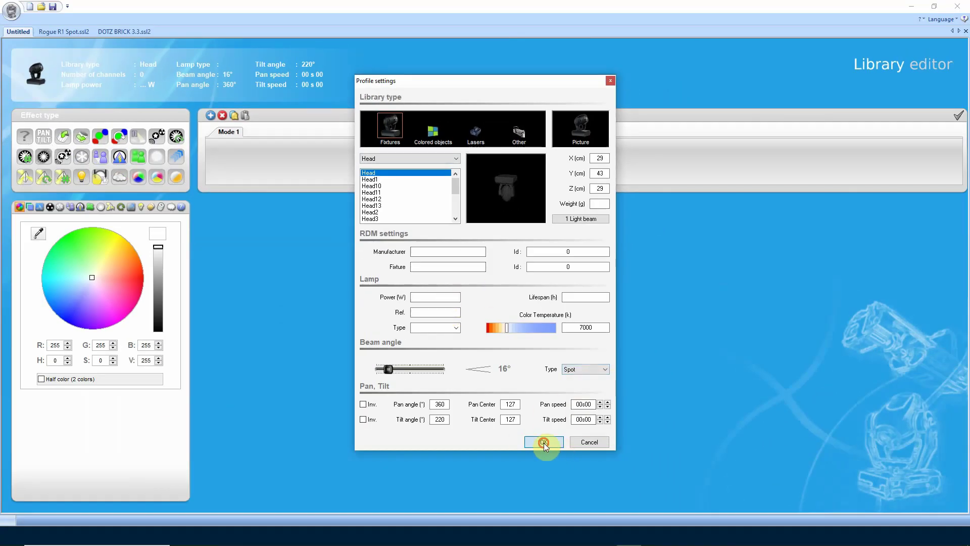
pyautogui.click(52, 6)
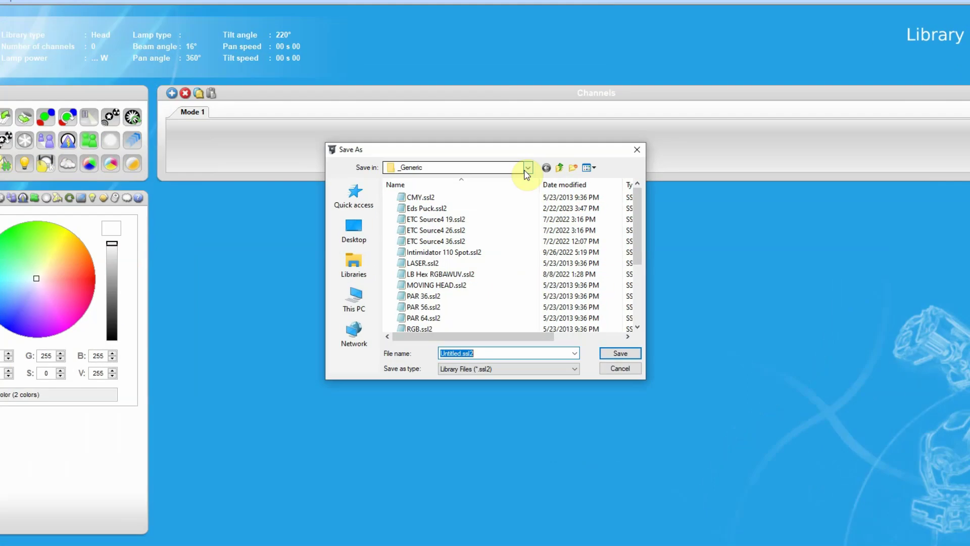
pyautogui.click(522, 181)
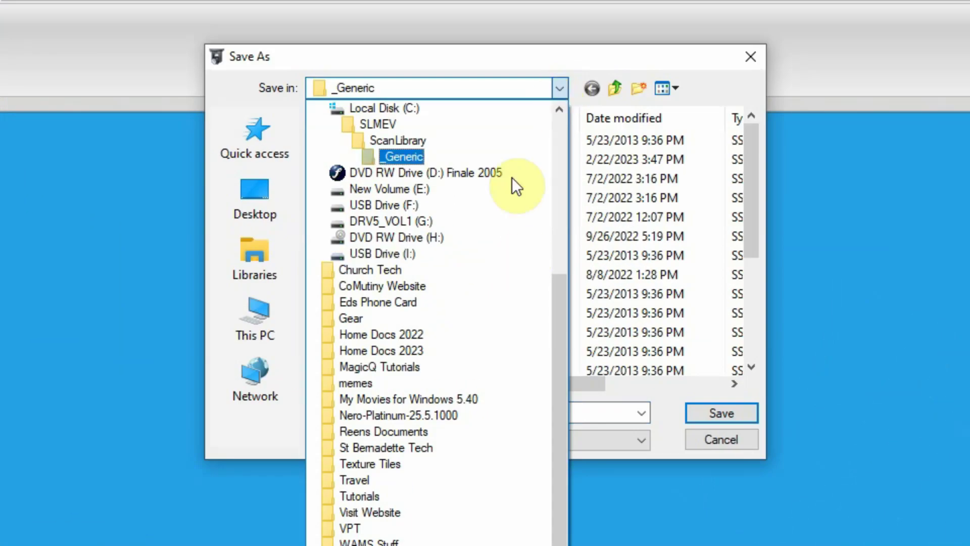
pyautogui.click(399, 141)
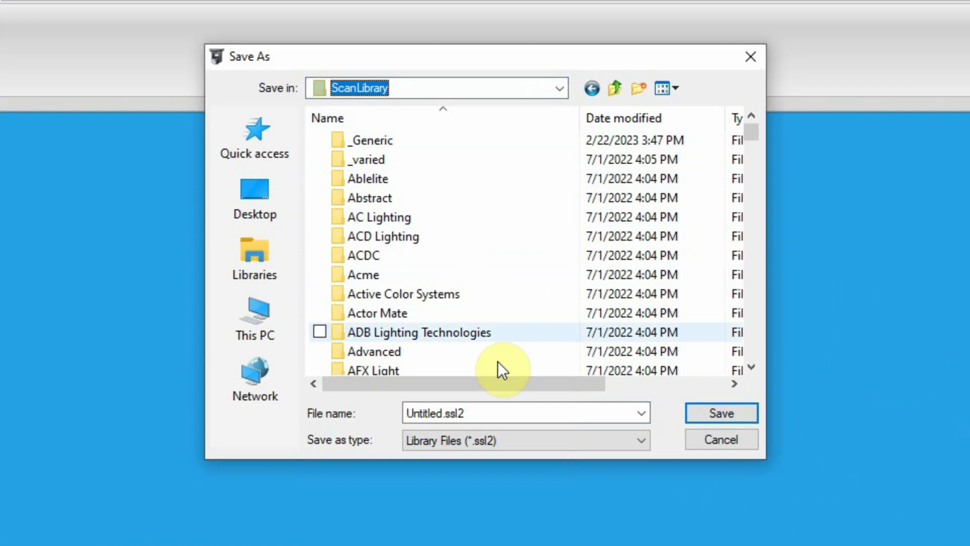
pyautogui.moveTo(754, 129)
pyautogui.mouseDown()
pyautogui.moveTo(764, 225)
pyautogui.moveTo(757, 112)
pyautogui.mouseUp()
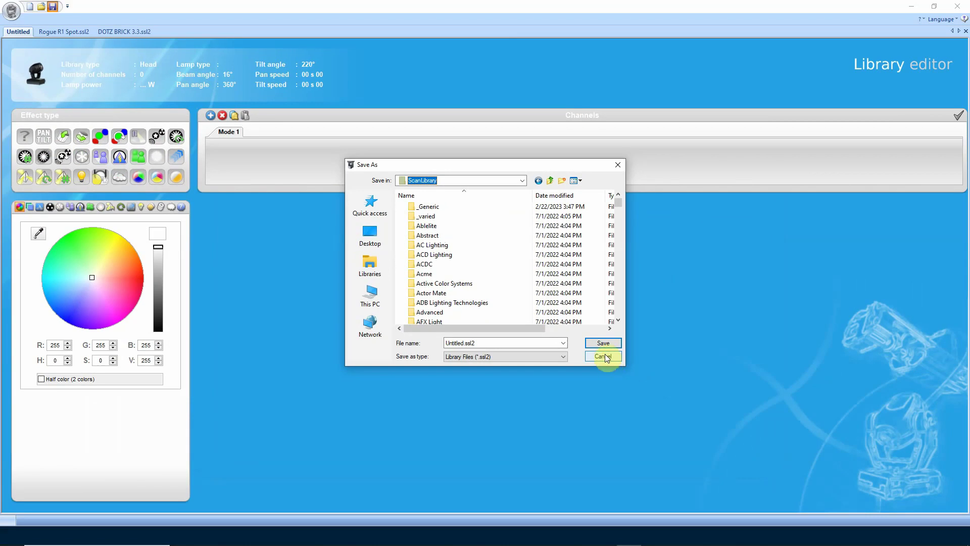
pyautogui.click(604, 357)
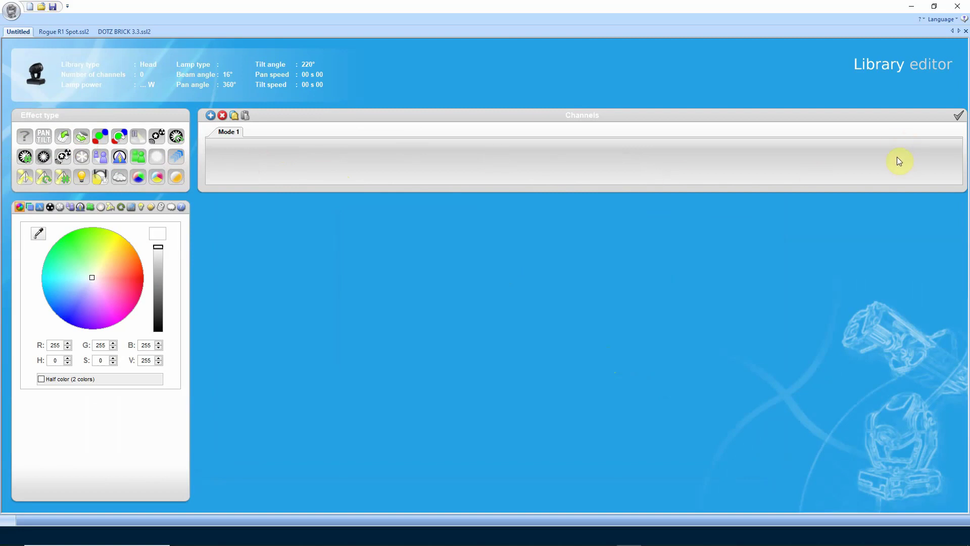
# - Switch to the DOTZ BRICK 3.3.ssl2 library tab
pyautogui.click(125, 32)
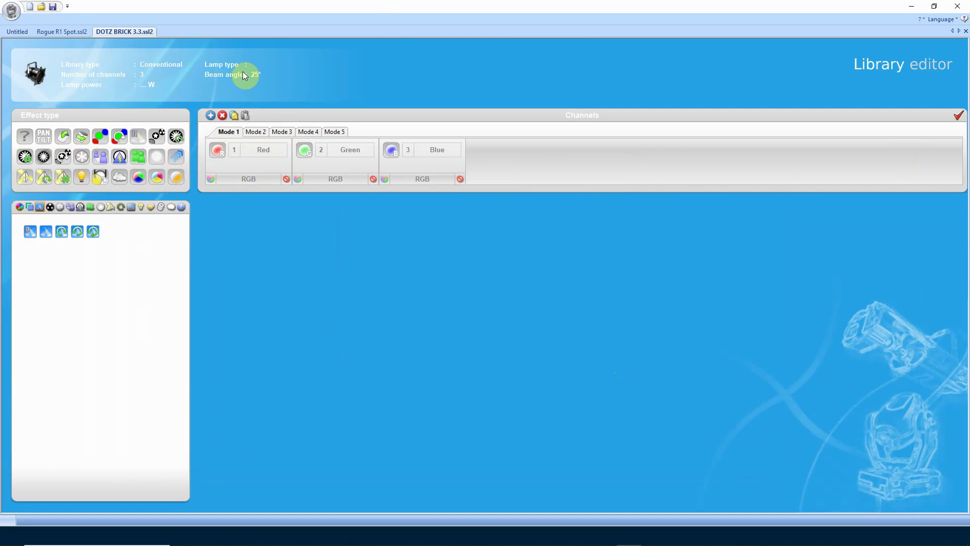
pyautogui.moveTo(375, 543)
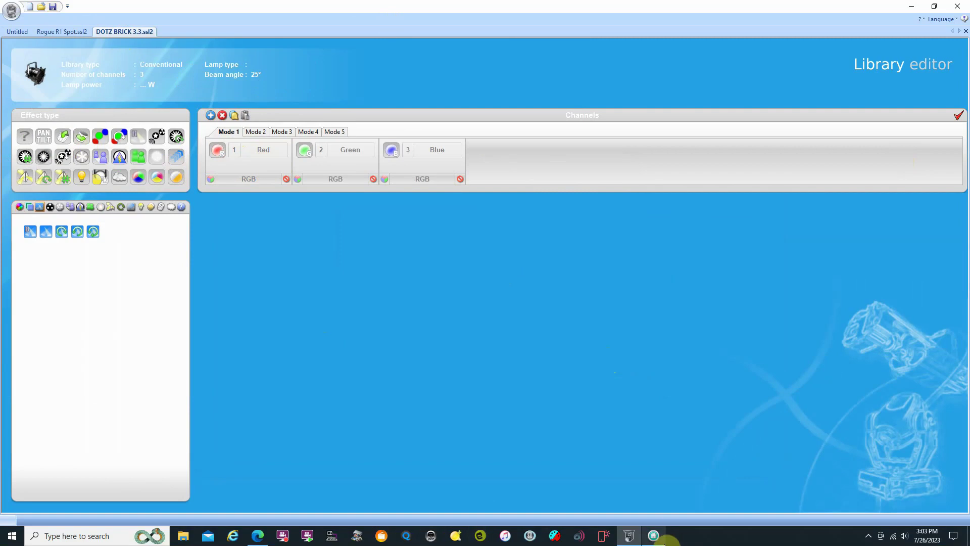
pyautogui.click(662, 540)
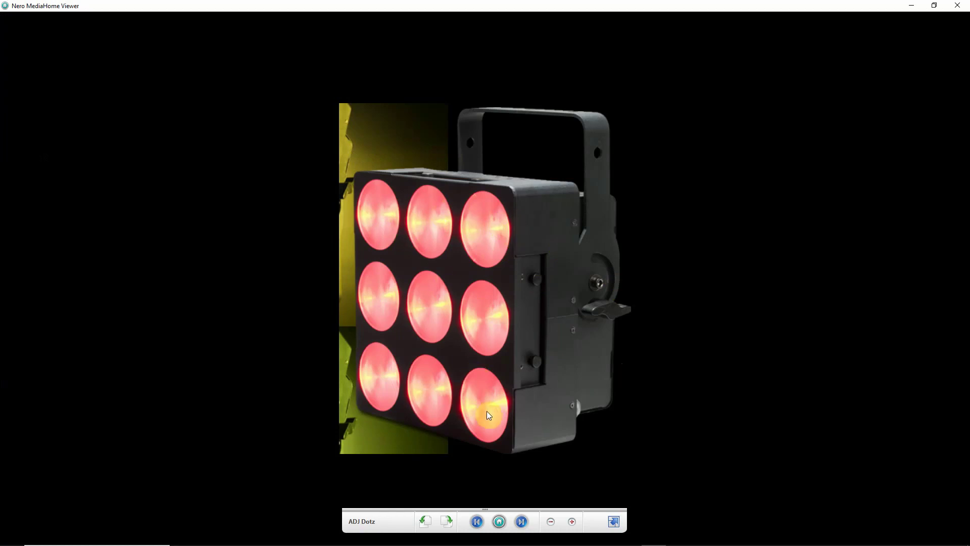
pyautogui.press('Escape')
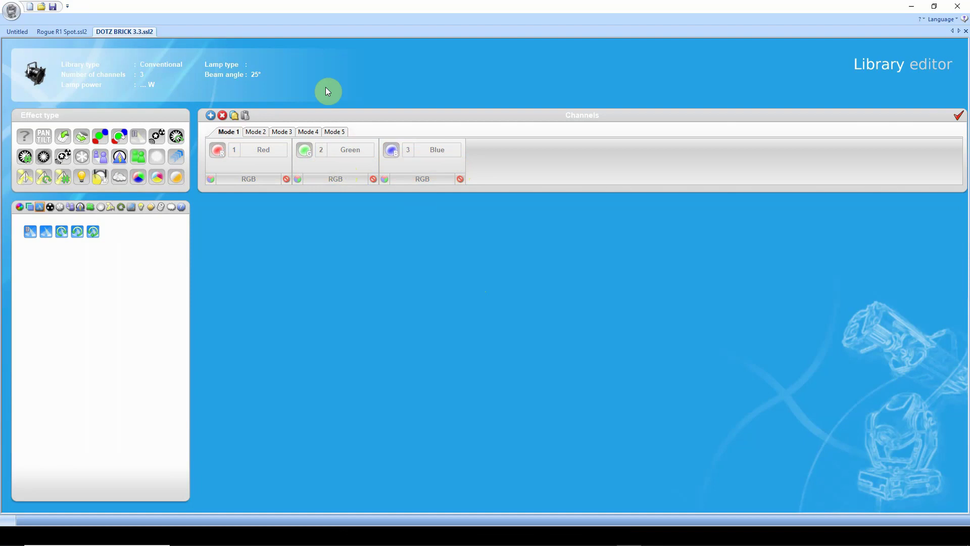
pyautogui.click(255, 132)
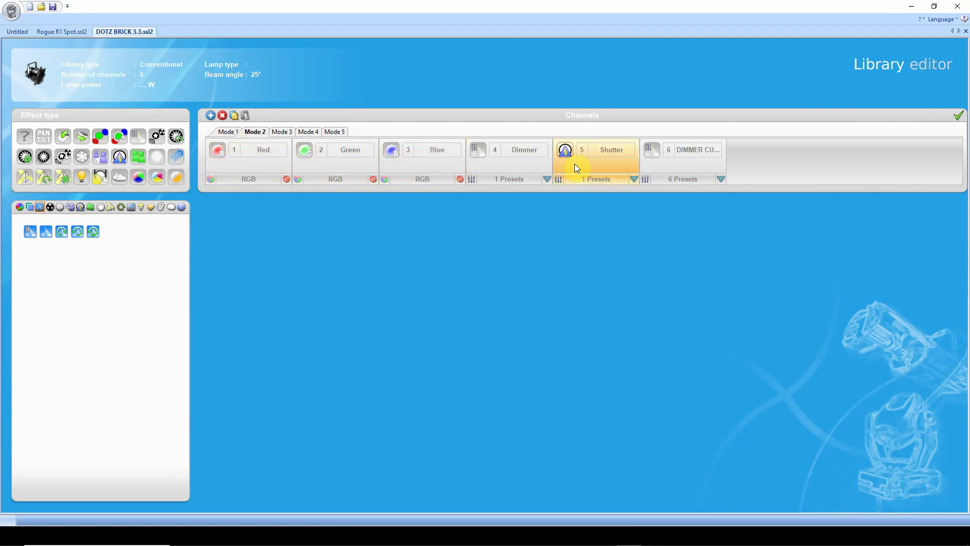
pyautogui.press('Right')
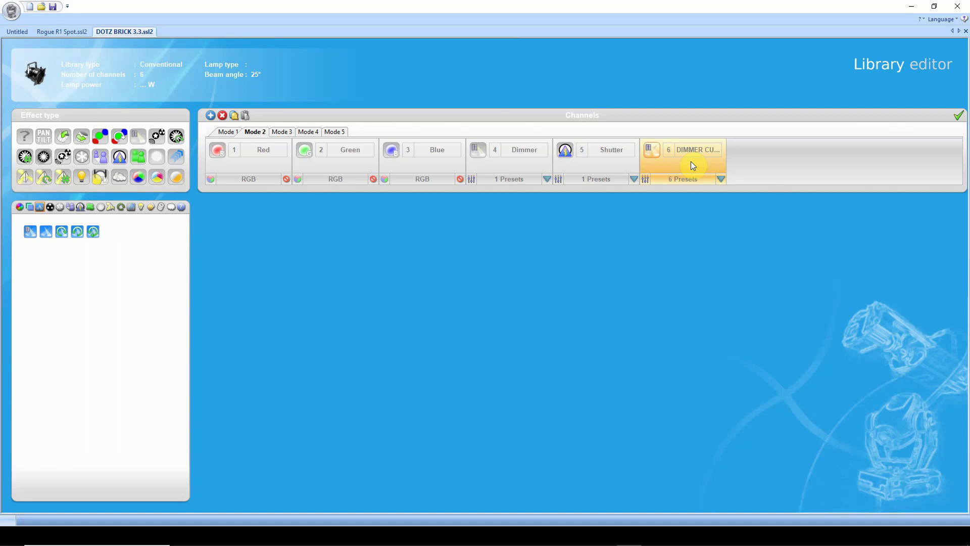
pyautogui.click(281, 131)
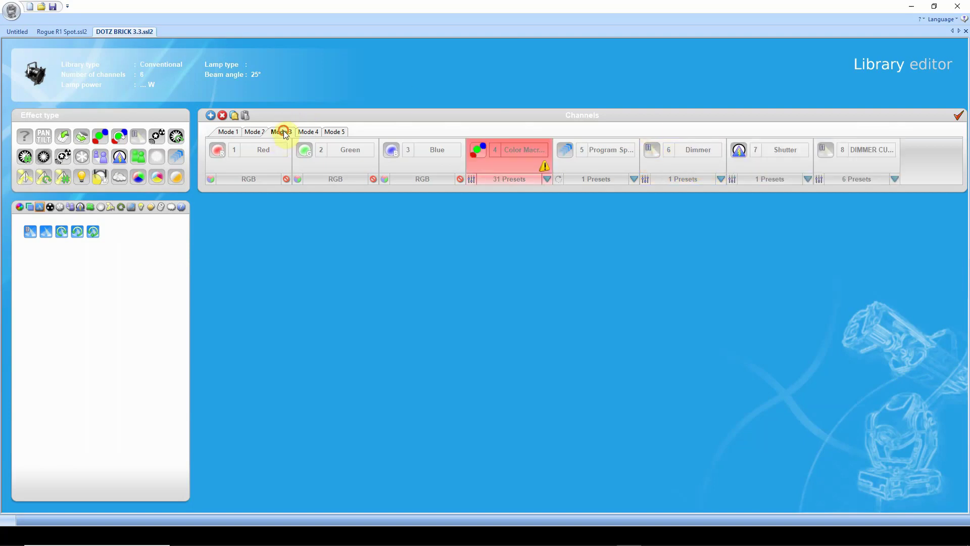
pyautogui.click(873, 174)
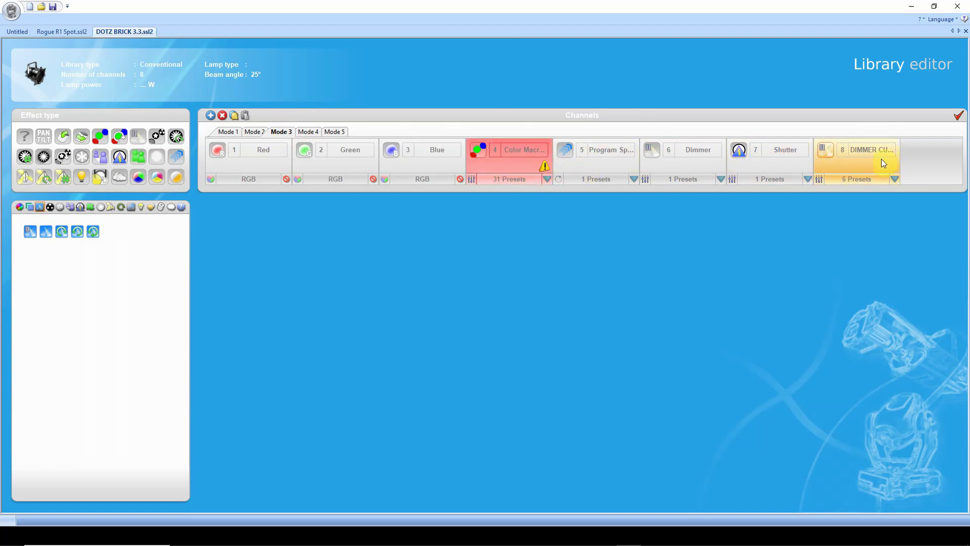
pyautogui.click(308, 132)
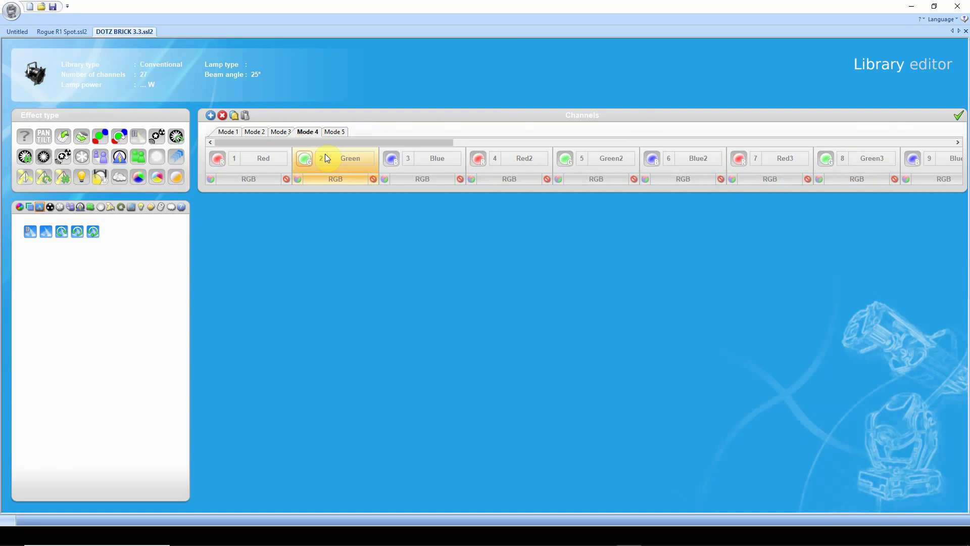
pyautogui.moveTo(341, 141); pyautogui.dragTo(868, 145)
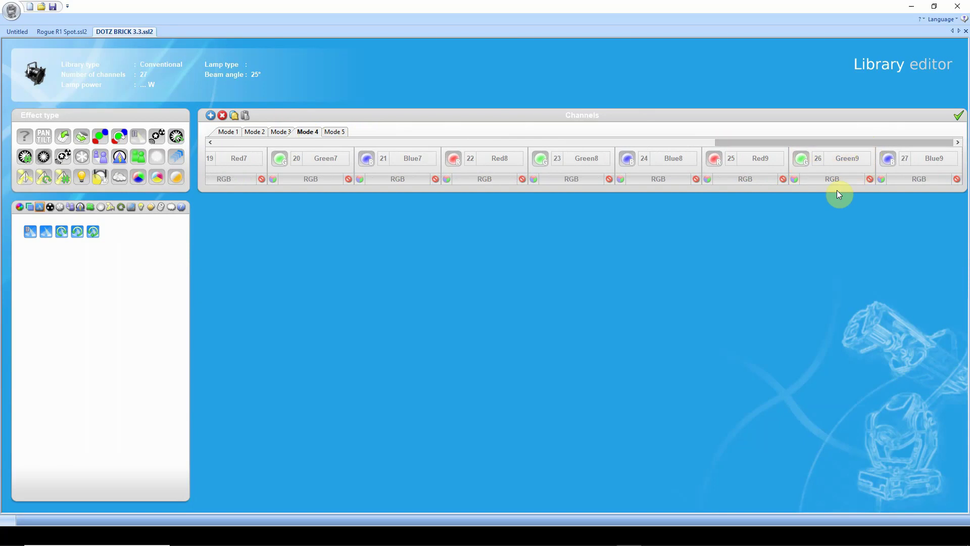
pyautogui.click(334, 132)
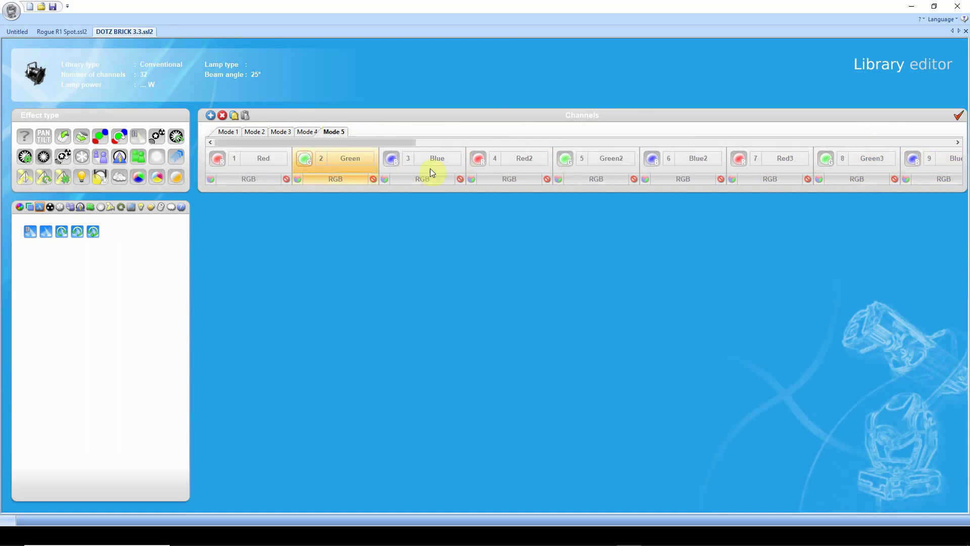
pyautogui.moveTo(326, 144); pyautogui.dragTo(881, 147)
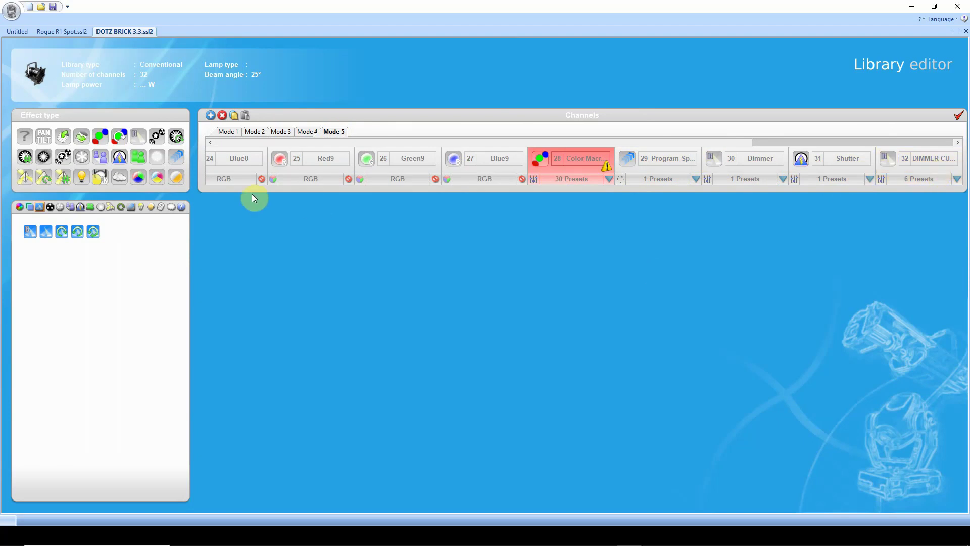
pyautogui.click(226, 132)
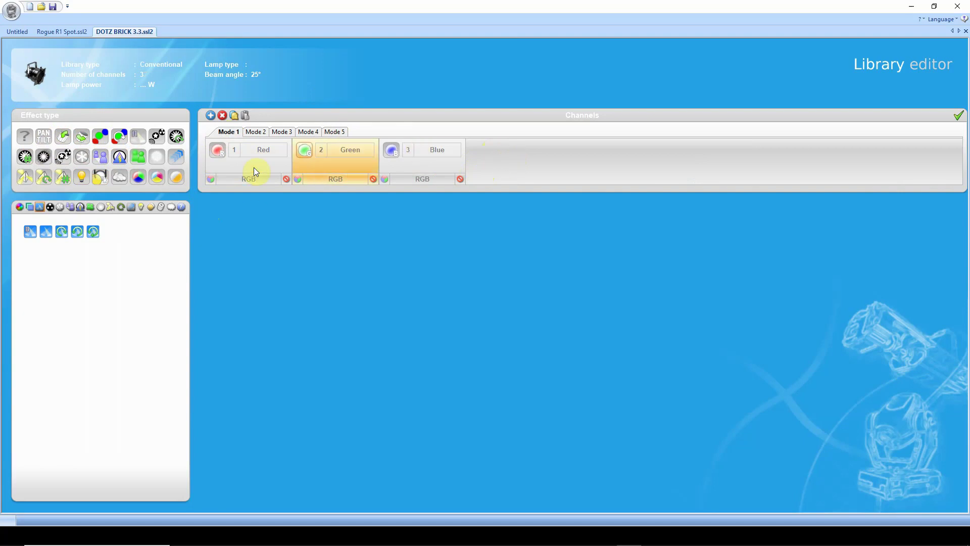
# - Show Mode 2 and inspect channel 6's six dimmer presets
pyautogui.click(256, 133)
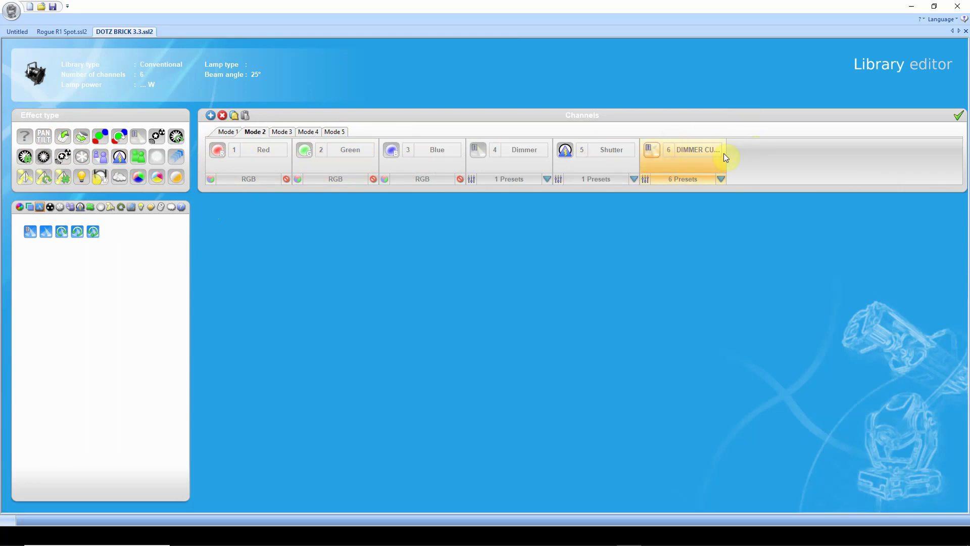
pyautogui.click(706, 177)
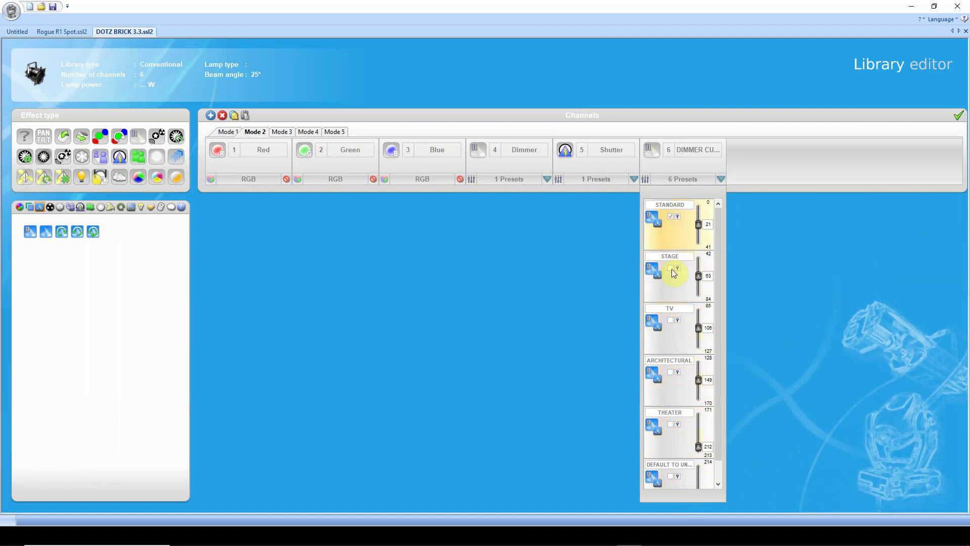
pyautogui.click(691, 182)
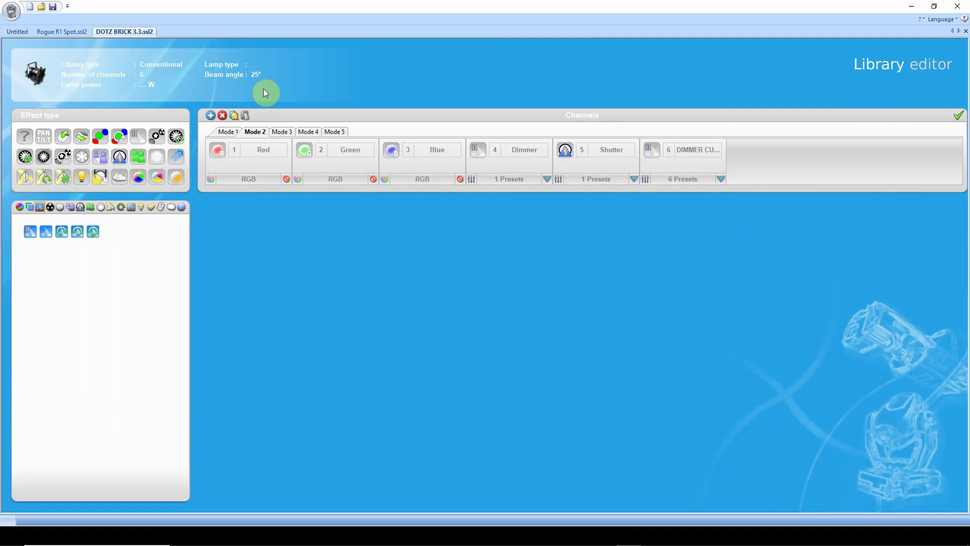
# - Switch to Mode 3 and scroll through the Color Macro channel's presets
pyautogui.click(284, 134)
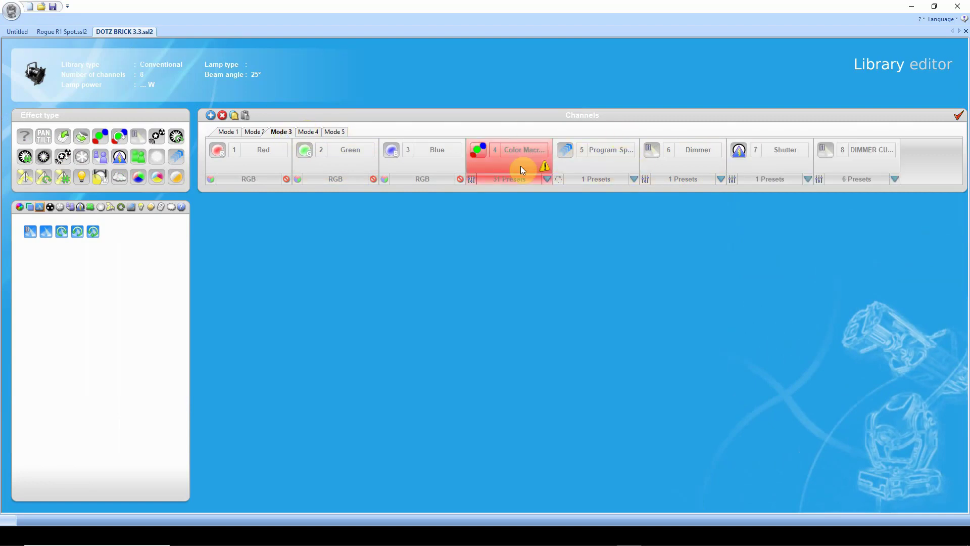
pyautogui.click(548, 180)
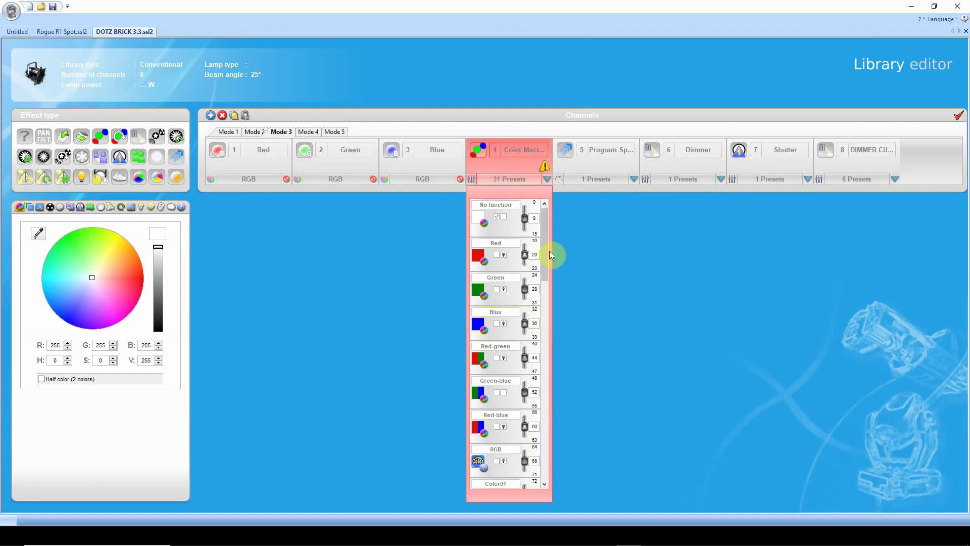
pyautogui.moveTo(548, 250); pyautogui.dragTo(542, 217)
pyautogui.moveTo(544, 250)
pyautogui.mouseDown()
pyautogui.moveTo(553, 445)
pyautogui.moveTo(541, 231)
pyautogui.mouseUp()
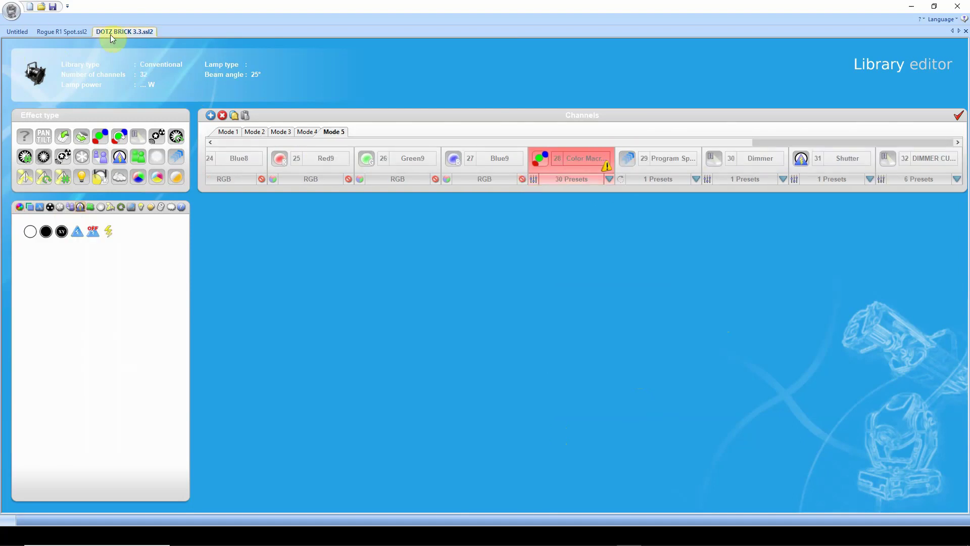
# - Open DOTZ BRICK's Profile settings and its 9-beam Light beam layout
pyautogui.click(35, 77)
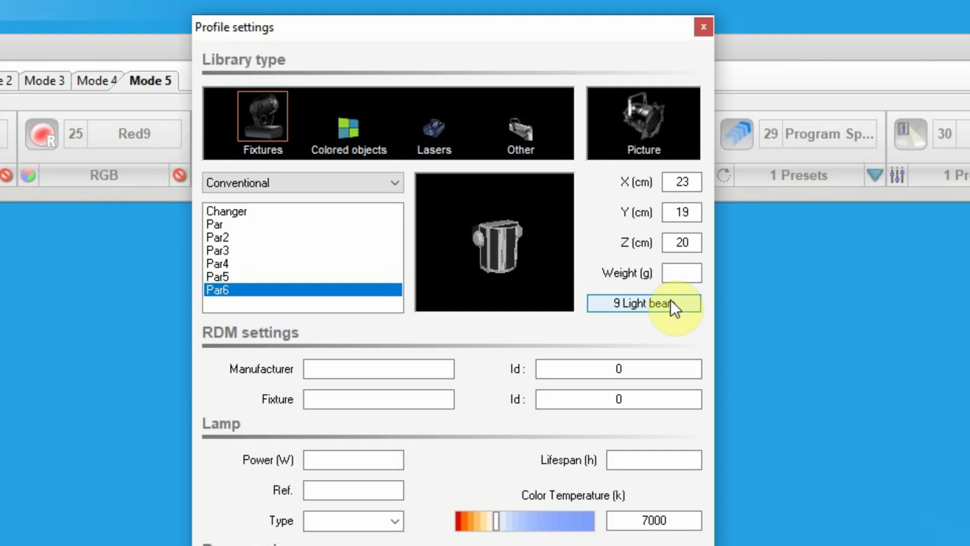
pyautogui.click(647, 302)
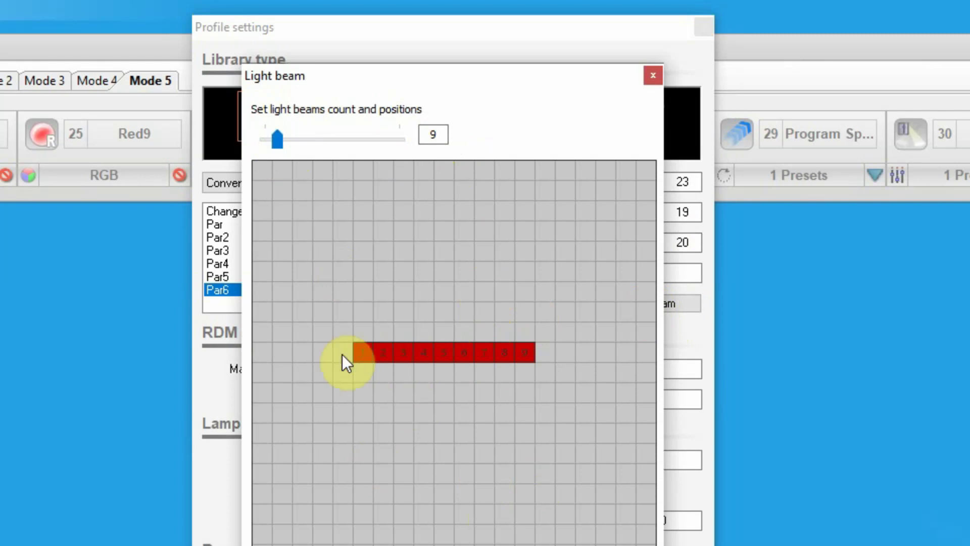
# - Drag beams 1–3 up a row and beams 8–9 inward to form a 3×3 block, then confirm
pyautogui.moveTo(365, 353); pyautogui.dragTo(405, 314)
pyautogui.click(386, 355)
pyautogui.moveTo(386, 353); pyautogui.dragTo(423, 314)
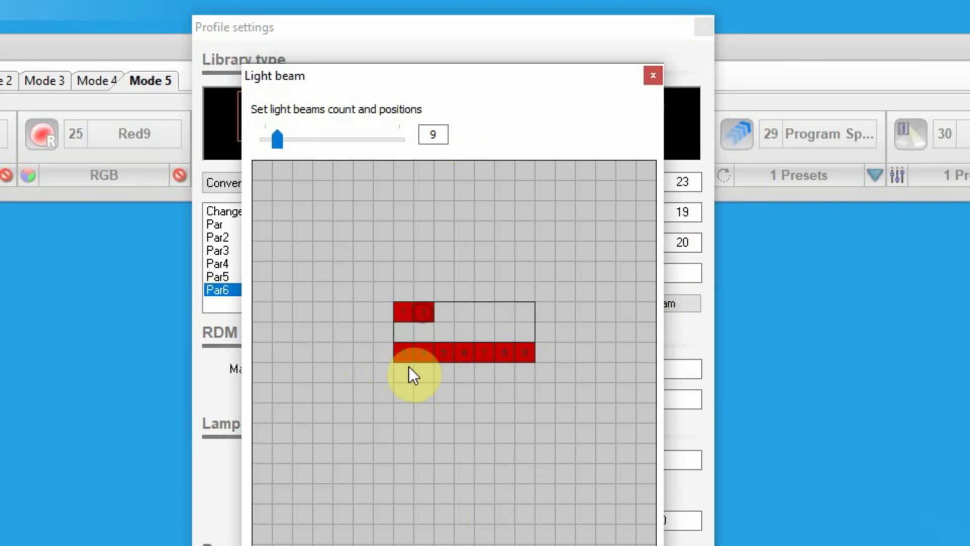
pyautogui.moveTo(403, 354)
pyautogui.mouseDown()
pyautogui.moveTo(438, 311)
pyautogui.moveTo(426, 357)
pyautogui.moveTo(397, 334)
pyautogui.moveTo(424, 334)
pyautogui.moveTo(465, 353)
pyautogui.moveTo(445, 329)
pyautogui.moveTo(404, 354)
pyautogui.mouseUp()
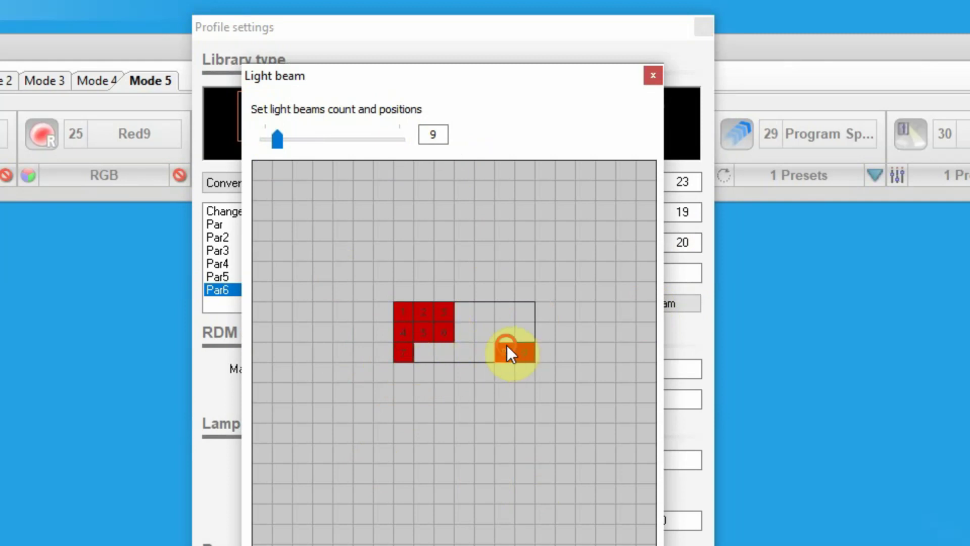
pyautogui.moveTo(508, 351); pyautogui.dragTo(430, 350)
pyautogui.moveTo(531, 353); pyautogui.dragTo(451, 356)
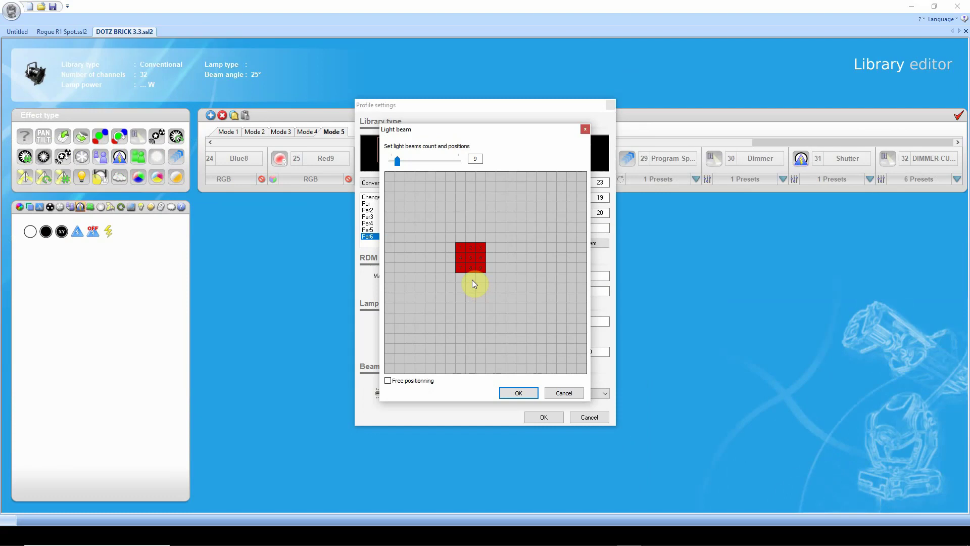
pyautogui.press('Return')
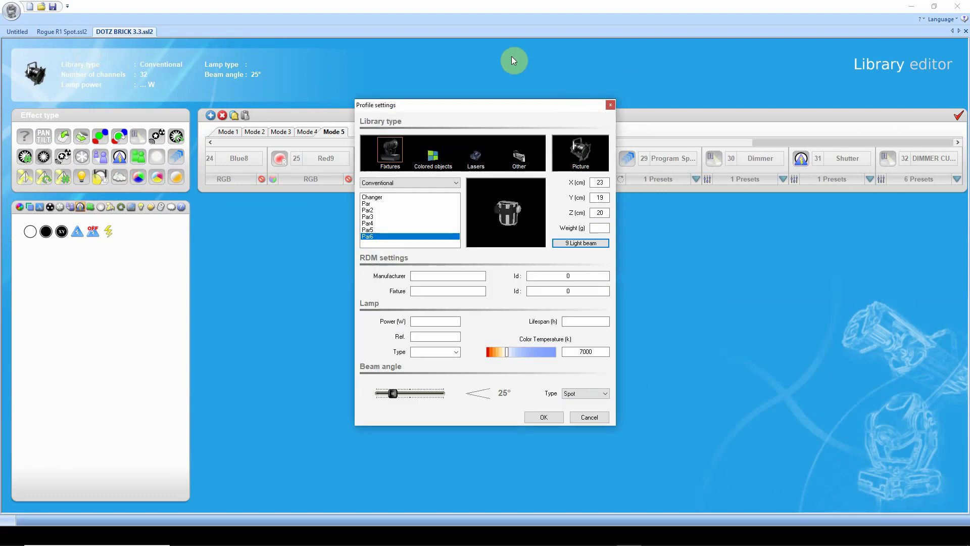
# - Close Profile settings and switch to the Rogue R1 Spot library, selecting channel 1, Pan
pyautogui.click(610, 104)
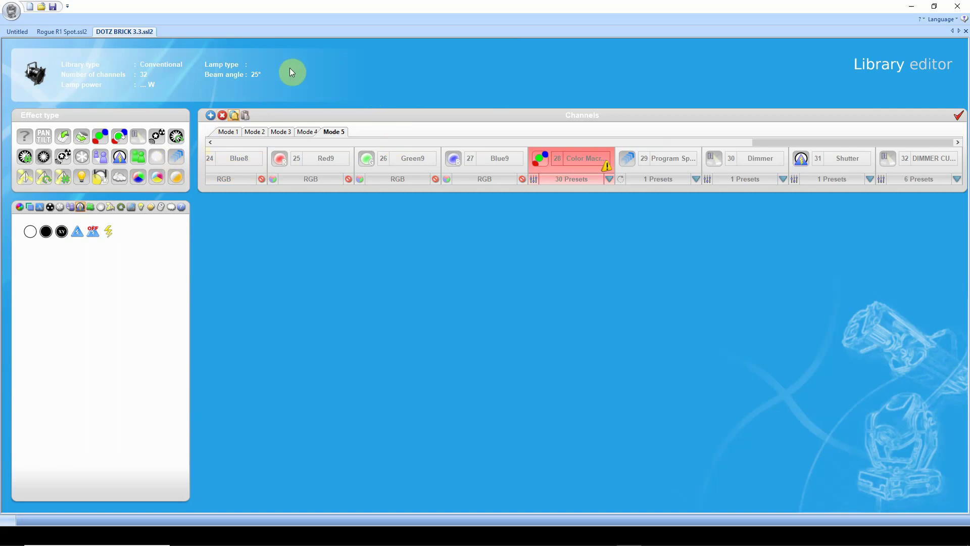
pyautogui.click(48, 30)
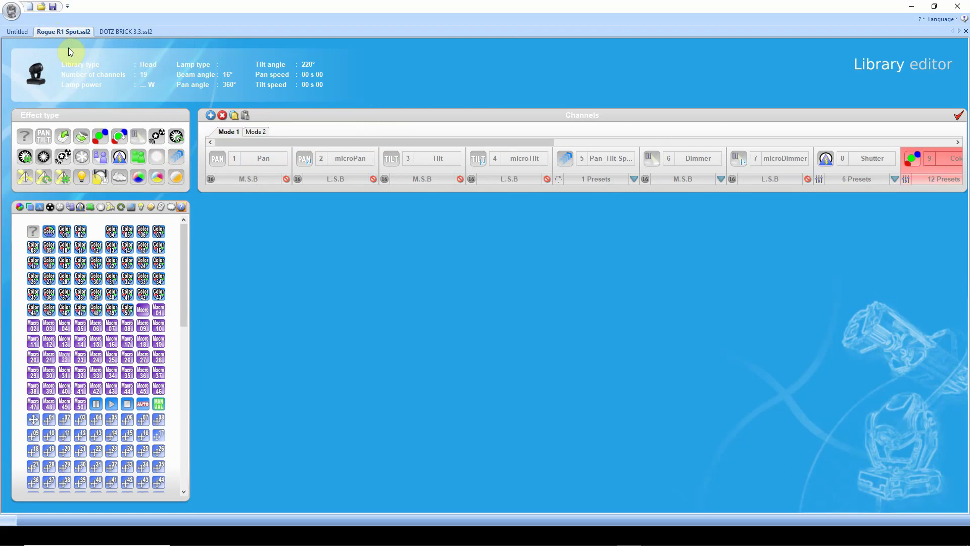
pyautogui.click(263, 183)
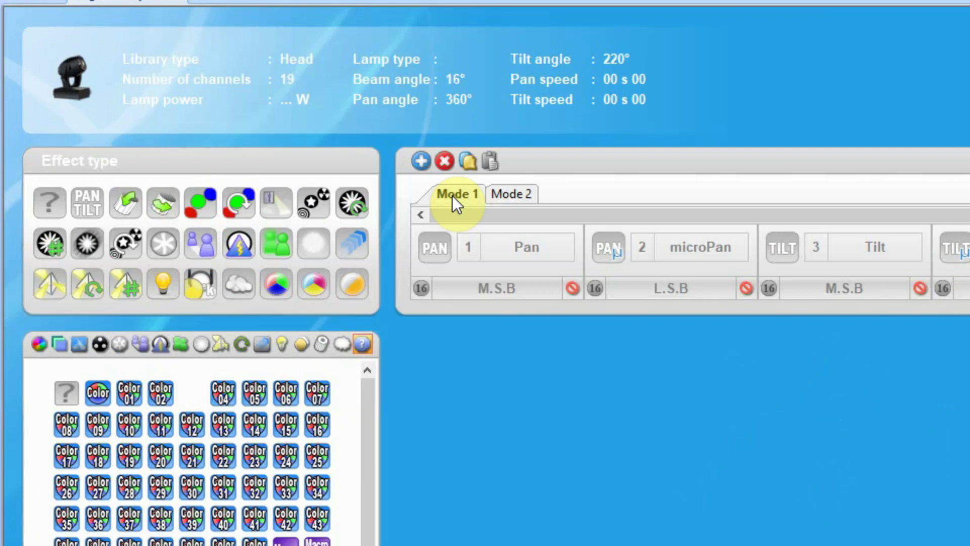
# - Compare with 16-channel Mode 2, then scroll Mode 1's 19 channels to Dimmer and Shutter
pyautogui.click(454, 196)
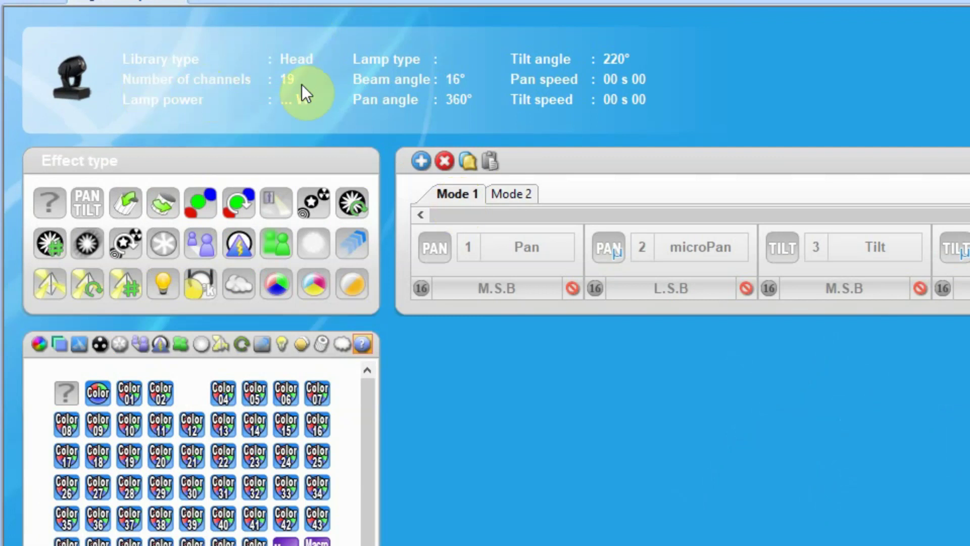
pyautogui.click(526, 193)
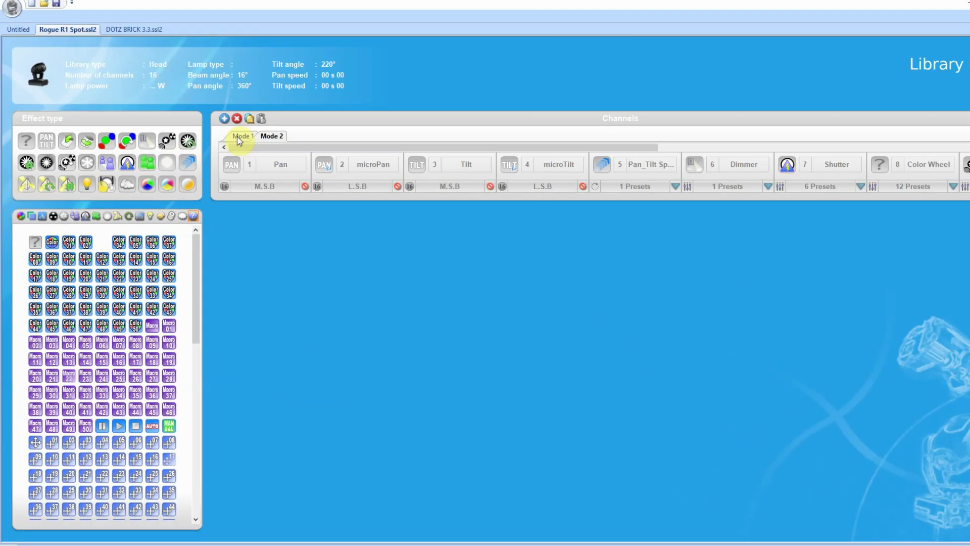
pyautogui.click(453, 194)
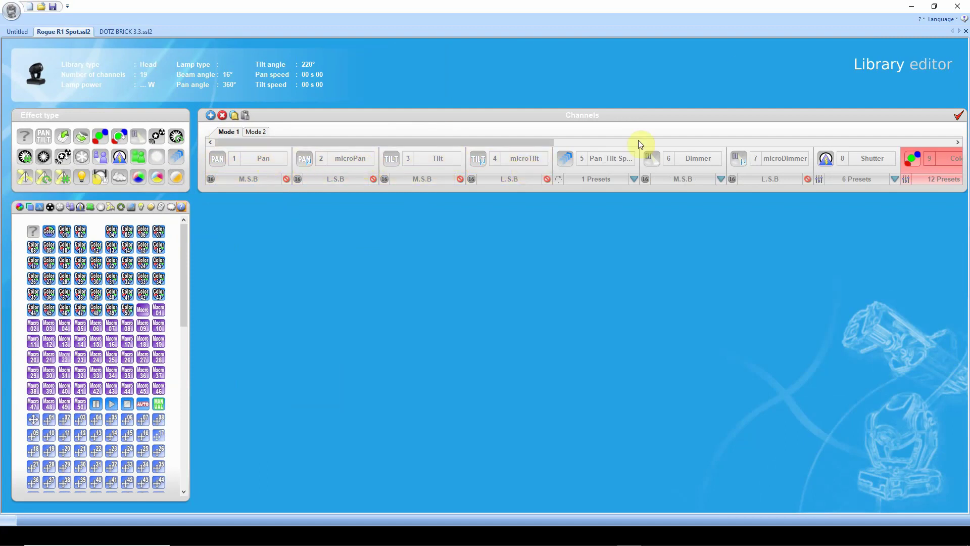
pyautogui.moveTo(522, 144); pyautogui.dragTo(633, 140)
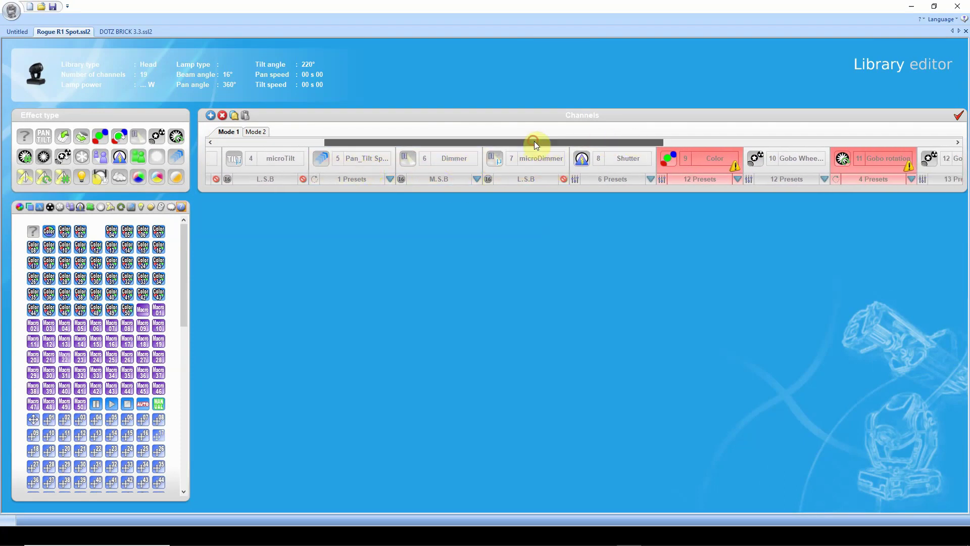
pyautogui.moveTo(534, 141); pyautogui.dragTo(580, 141)
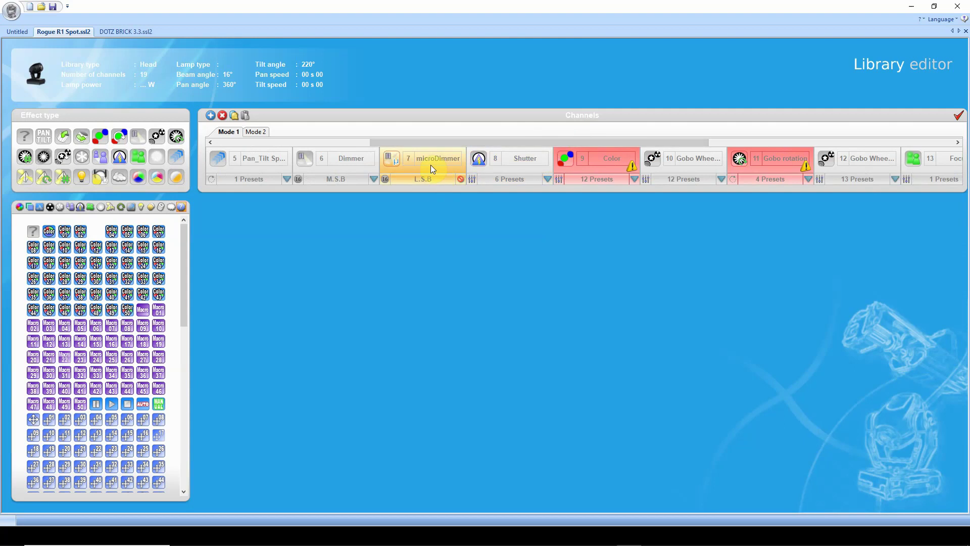
pyautogui.moveTo(502, 143); pyautogui.dragTo(536, 139)
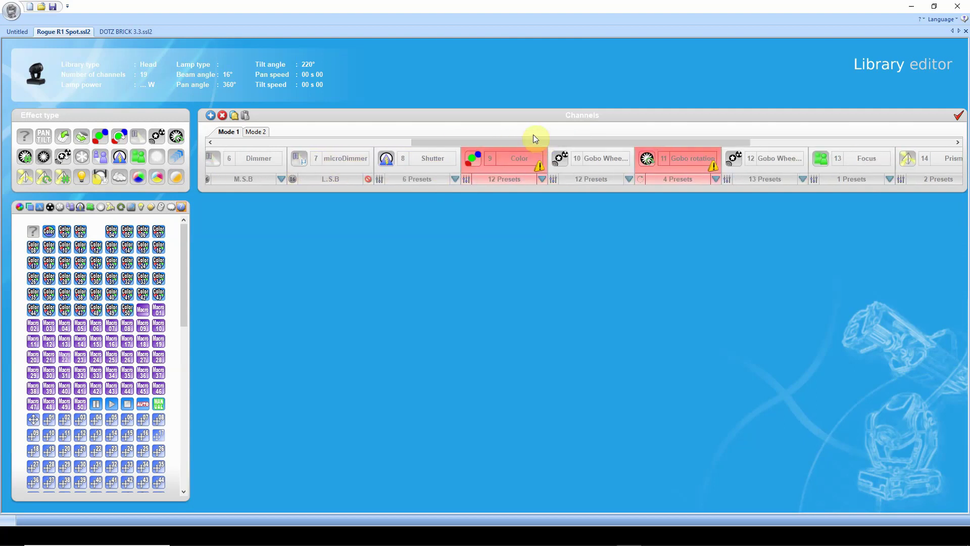
# - Inspect the Shutter channel's six presets, selecting Shutter closed to see its DMX range
pyautogui.click(455, 179)
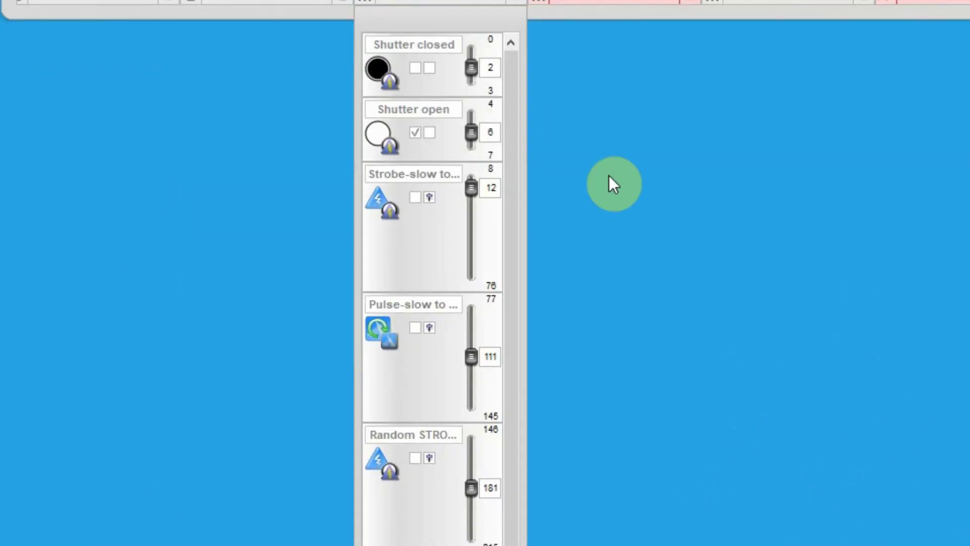
pyautogui.click(431, 200)
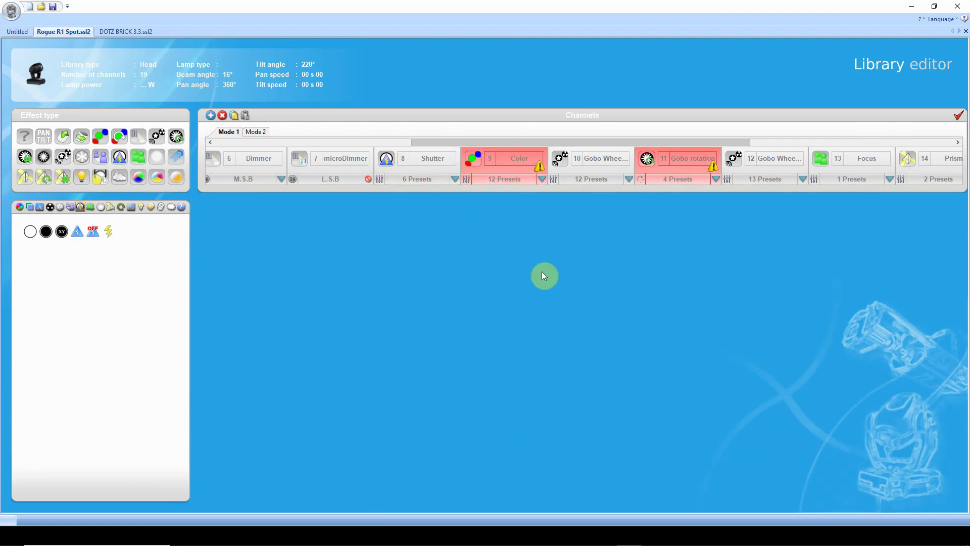
# - Scroll through the Color channel's 12 presets, such as Red, Orange and Green, then close the list
pyautogui.click(541, 180)
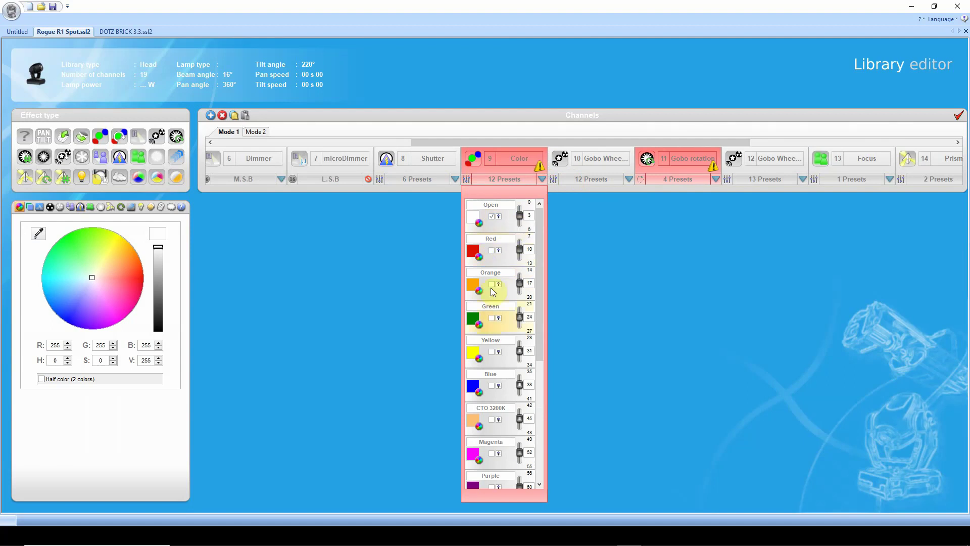
pyautogui.moveTo(540, 327); pyautogui.dragTo(553, 305)
pyautogui.click(542, 178)
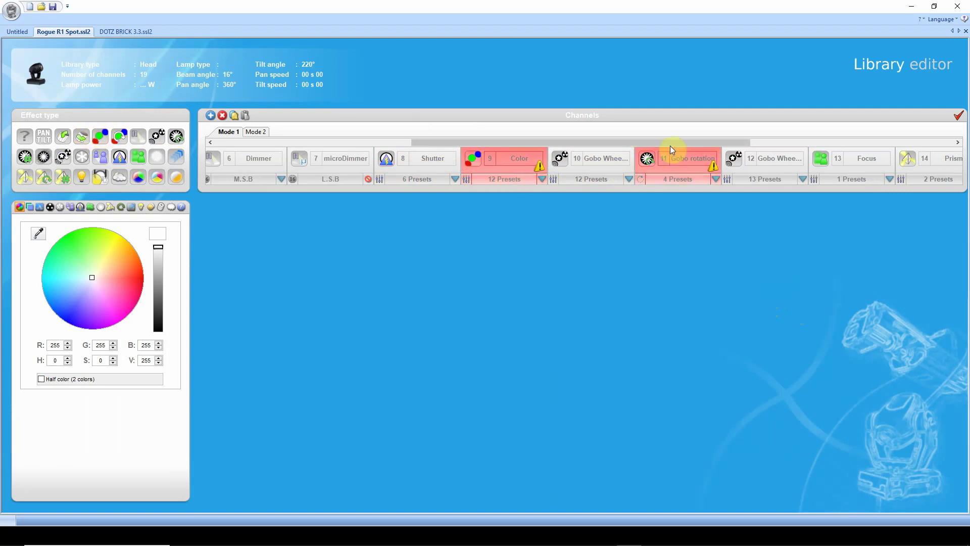
# - Browse channel 10's twelve gobo presets and the gobo image grid, briefly opening the Gobo Editor
pyautogui.click(608, 165)
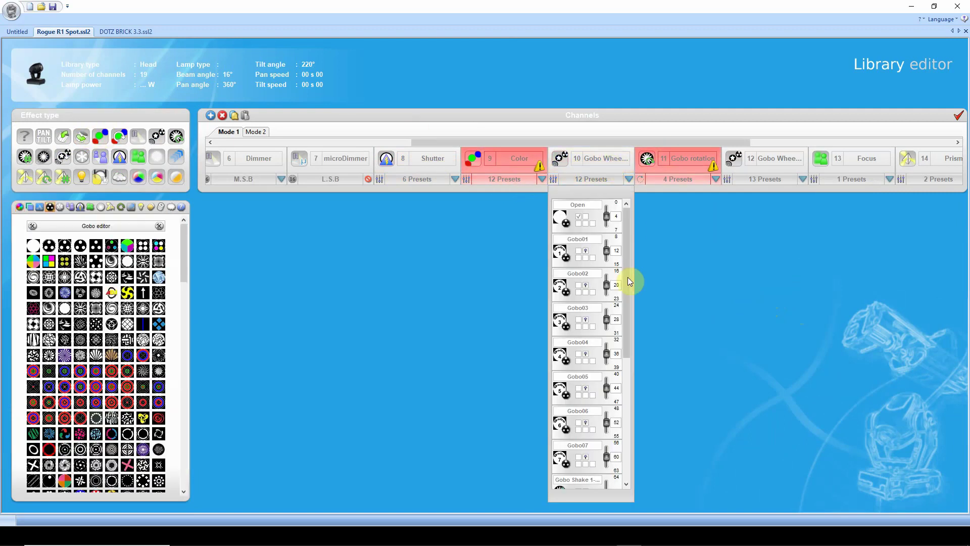
pyautogui.moveTo(628, 277); pyautogui.dragTo(635, 225)
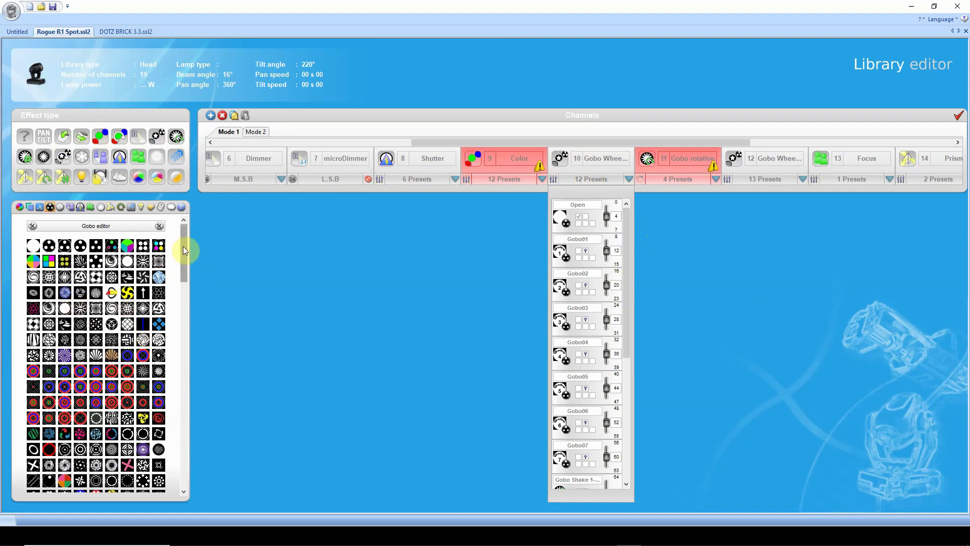
pyautogui.moveTo(183, 248)
pyautogui.mouseDown()
pyautogui.moveTo(185, 420)
pyautogui.moveTo(190, 230)
pyautogui.mouseUp()
pyautogui.click(114, 233)
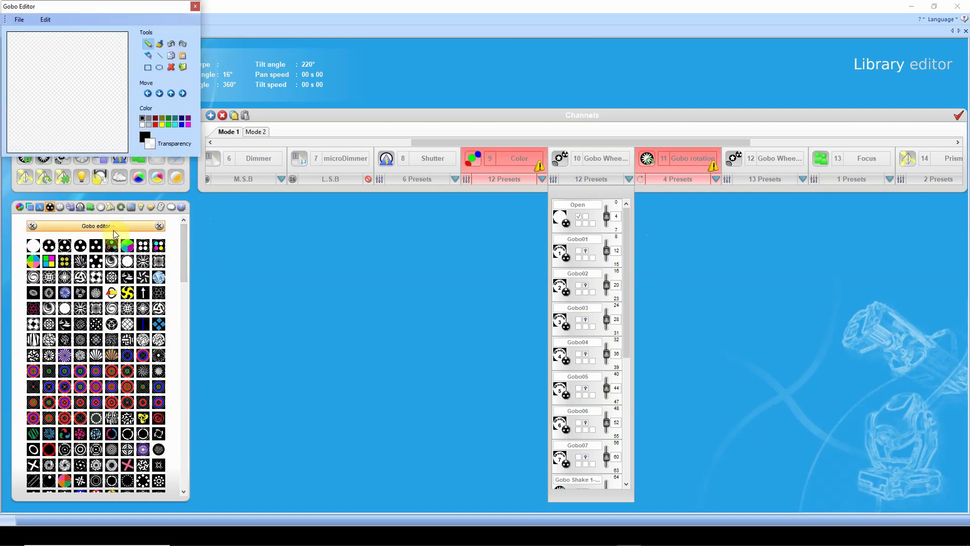
pyautogui.click(195, 8)
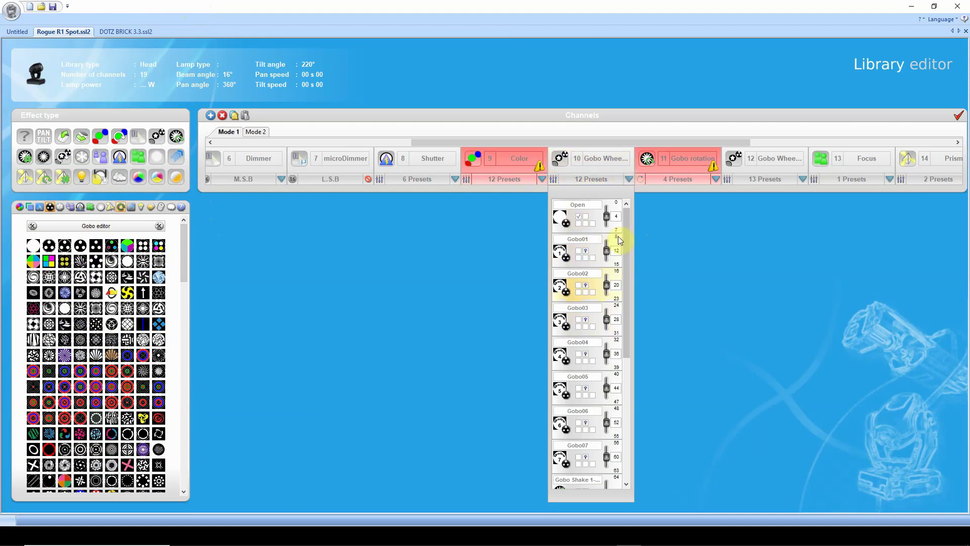
pyautogui.click(630, 178)
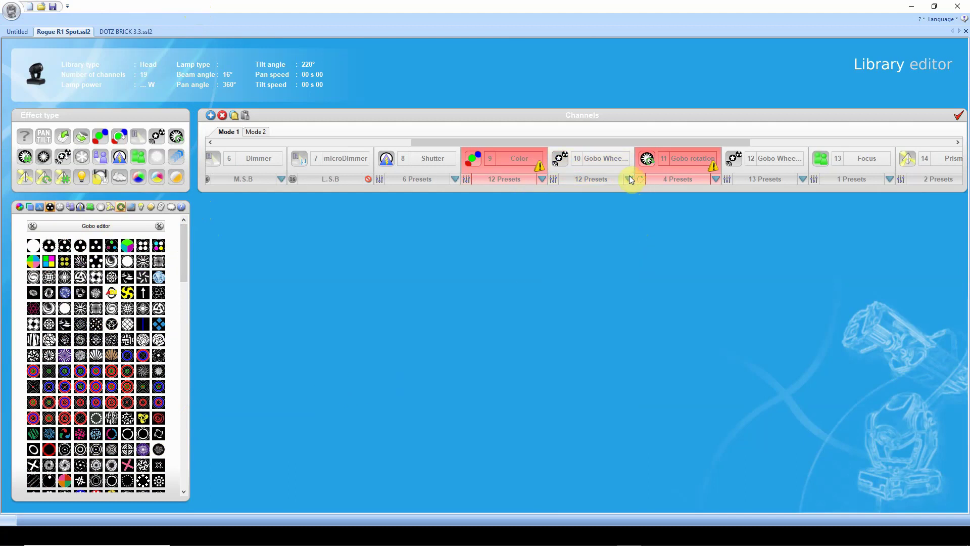
# - Check the Gobo rotation presets and channel 12's gobo presets
pyautogui.click(718, 178)
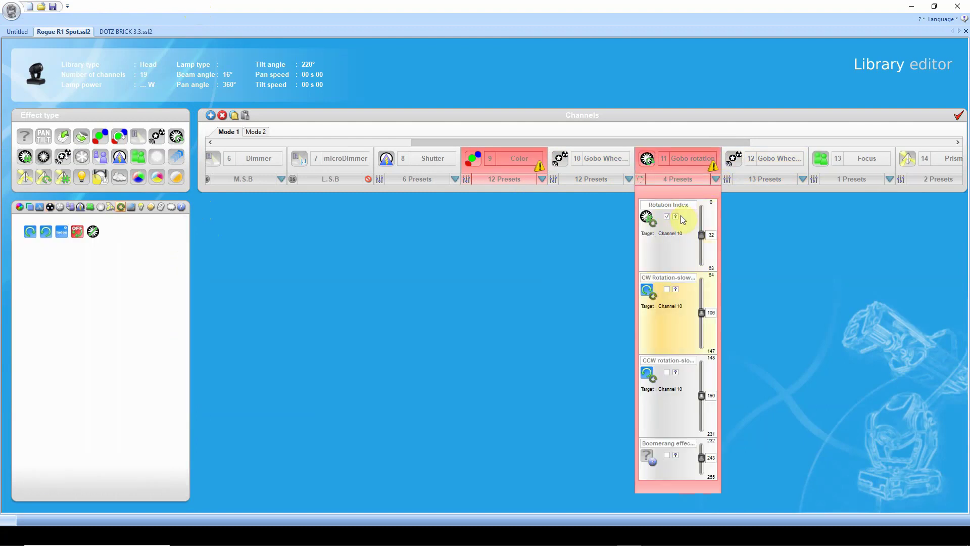
pyautogui.click(715, 178)
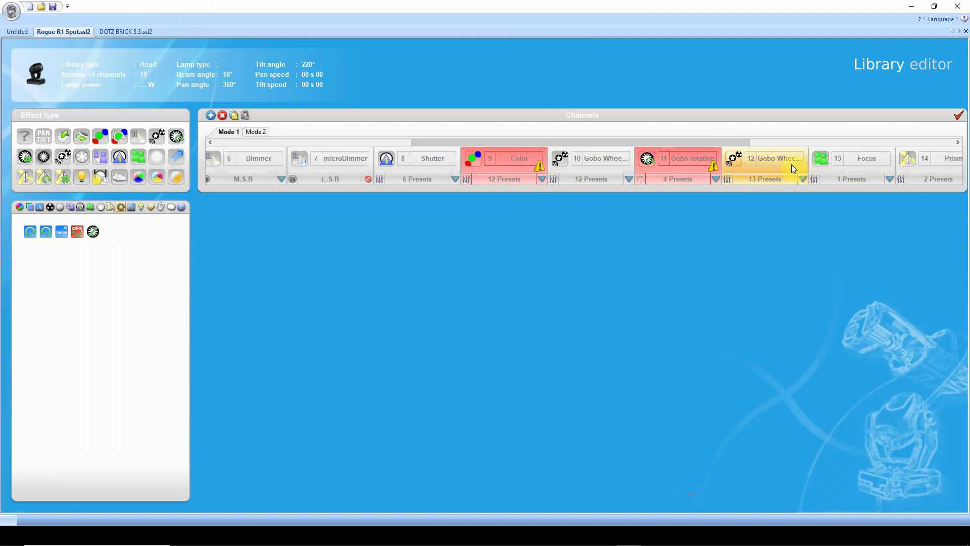
pyautogui.moveTo(678, 143); pyautogui.dragTo(869, 143)
pyautogui.click(357, 160)
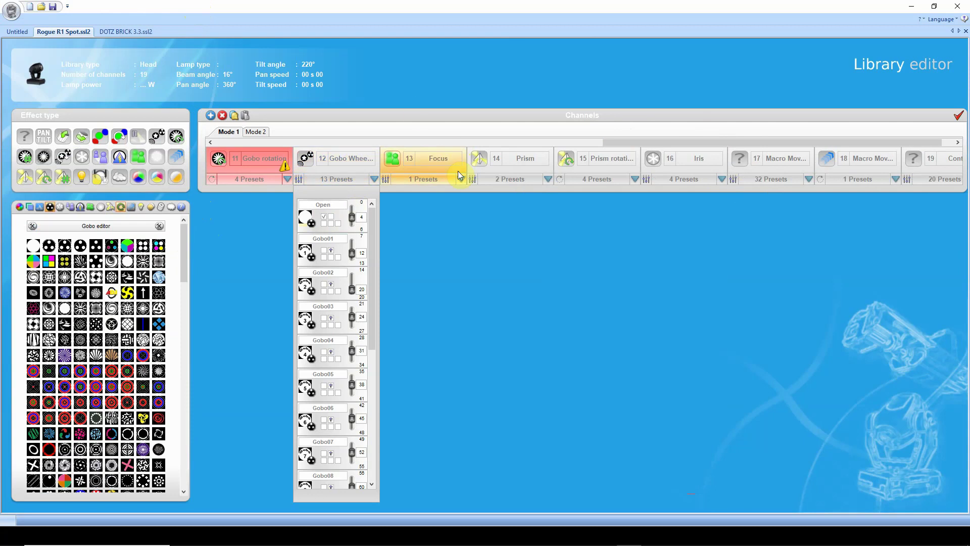
# - Check the Focus, Prism, Prism rotation and Iris channels' presets and DMX ranges
pyautogui.click(435, 171)
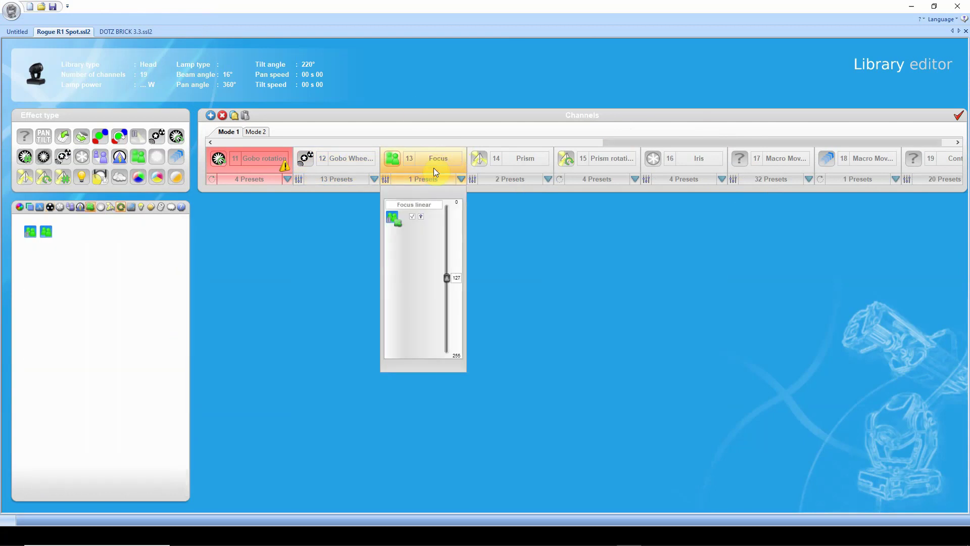
pyautogui.click(533, 165)
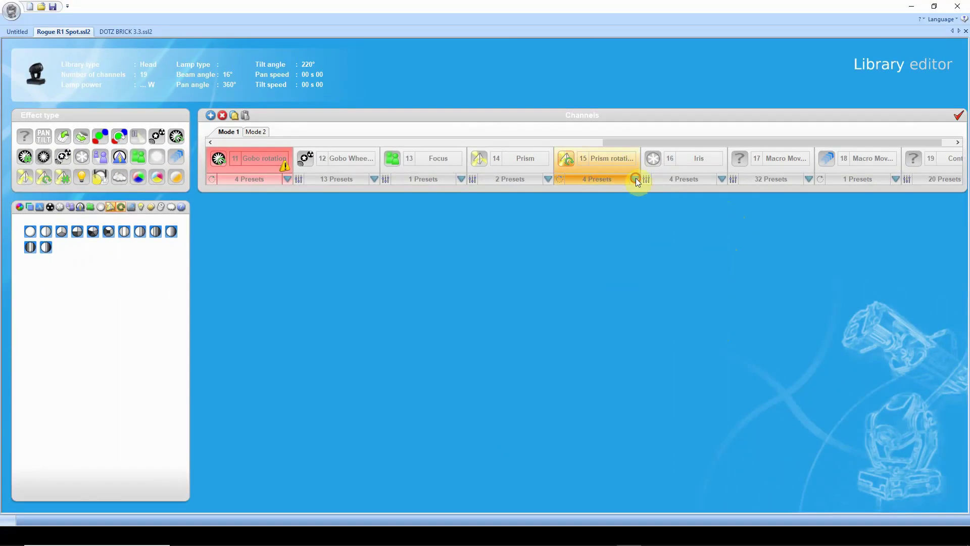
pyautogui.click(635, 179)
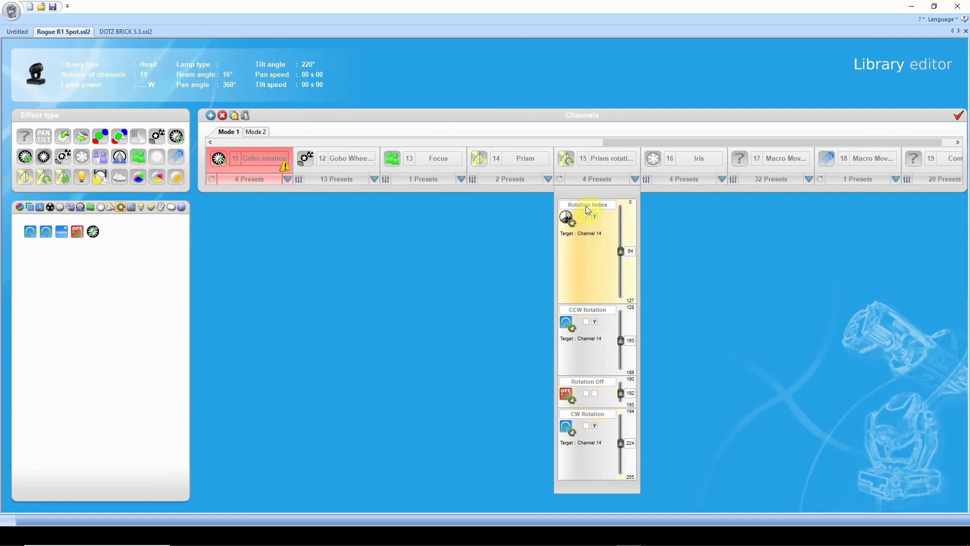
pyautogui.click(635, 179)
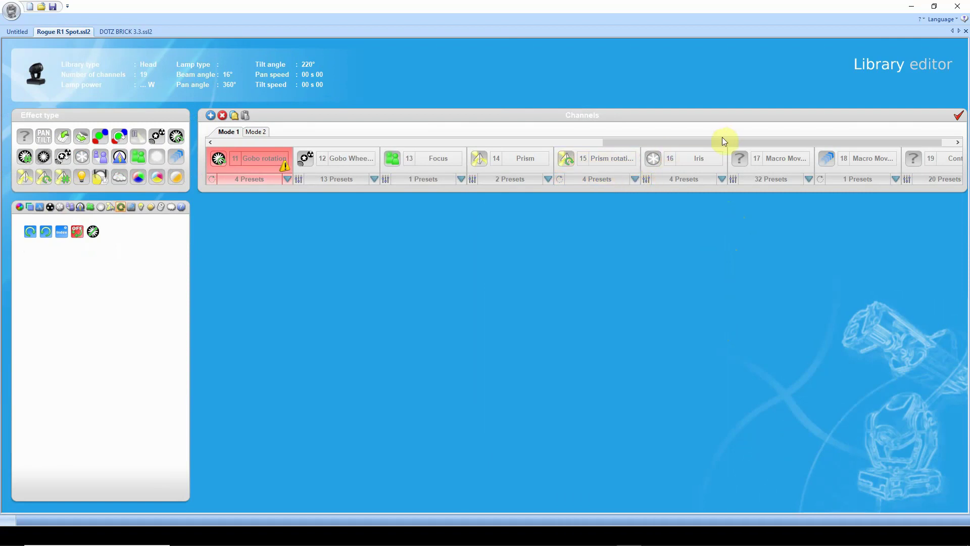
pyautogui.click(723, 180)
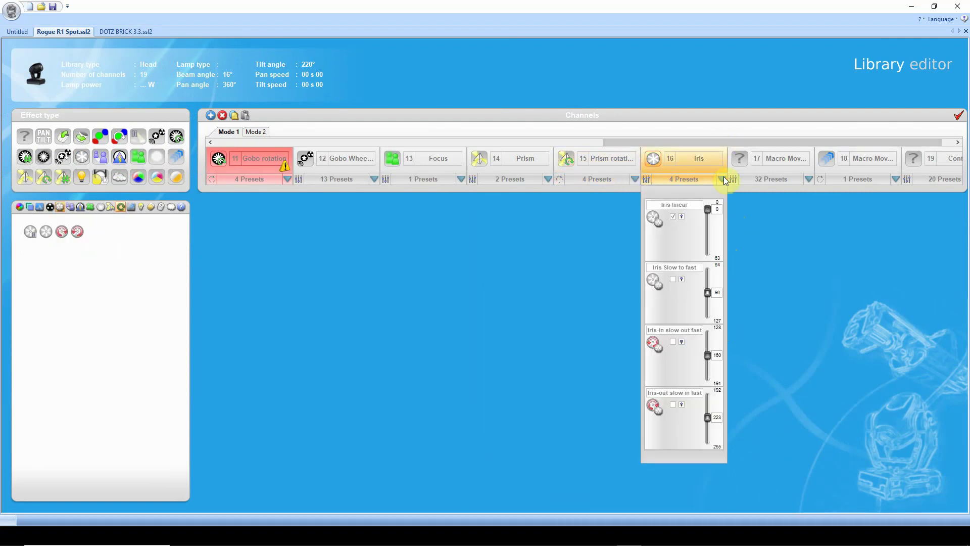
pyautogui.click(724, 180)
pyautogui.scroll(-1, 833, 140)
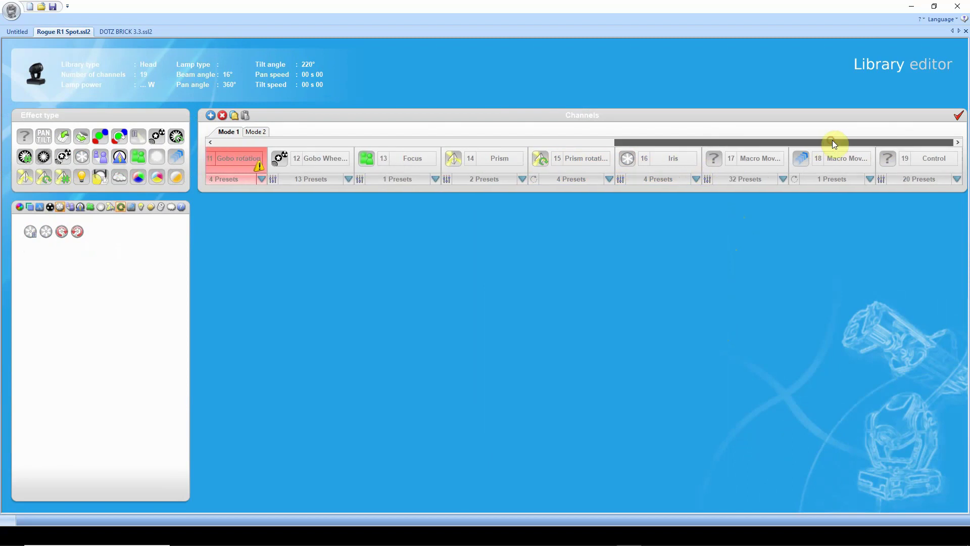
# - Scroll channel 17's 32 macro presets and check channel 18's single Speed 0-100 preset
pyautogui.click(784, 176)
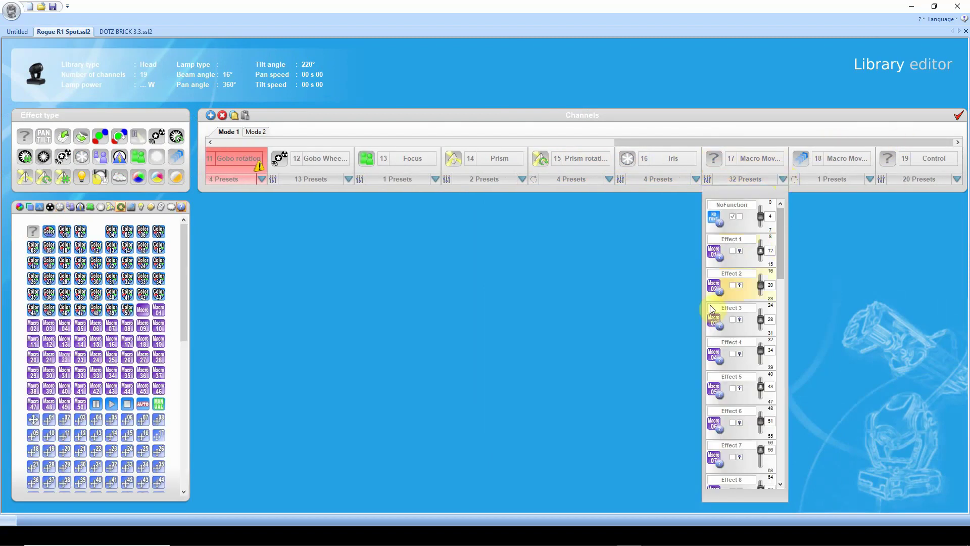
pyautogui.moveTo(782, 242)
pyautogui.mouseDown()
pyautogui.moveTo(787, 472)
pyautogui.moveTo(784, 223)
pyautogui.mouseUp()
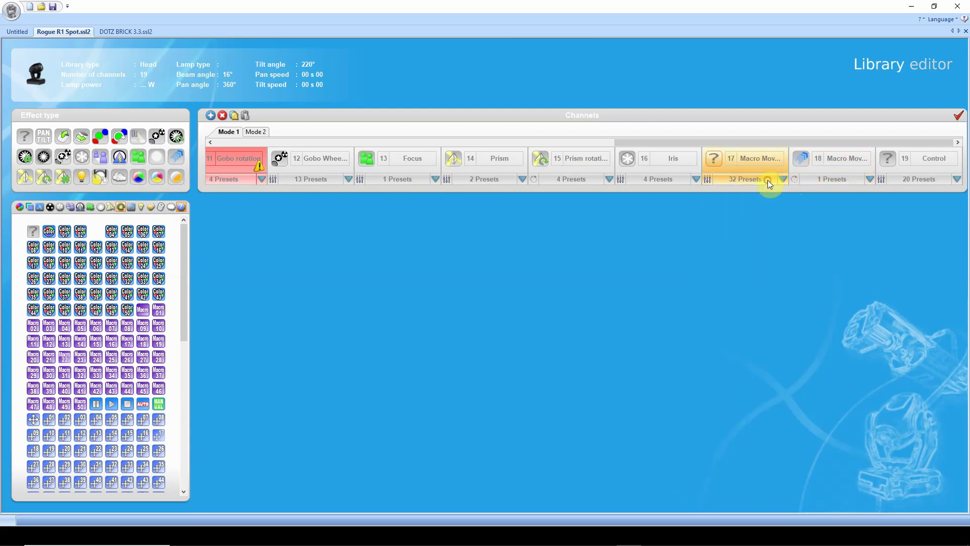
pyautogui.click(870, 179)
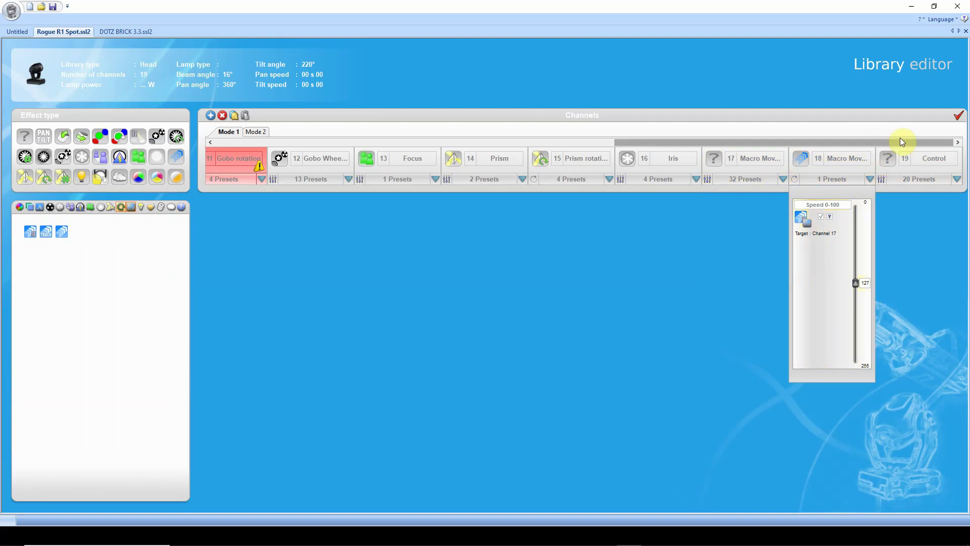
pyautogui.click(870, 178)
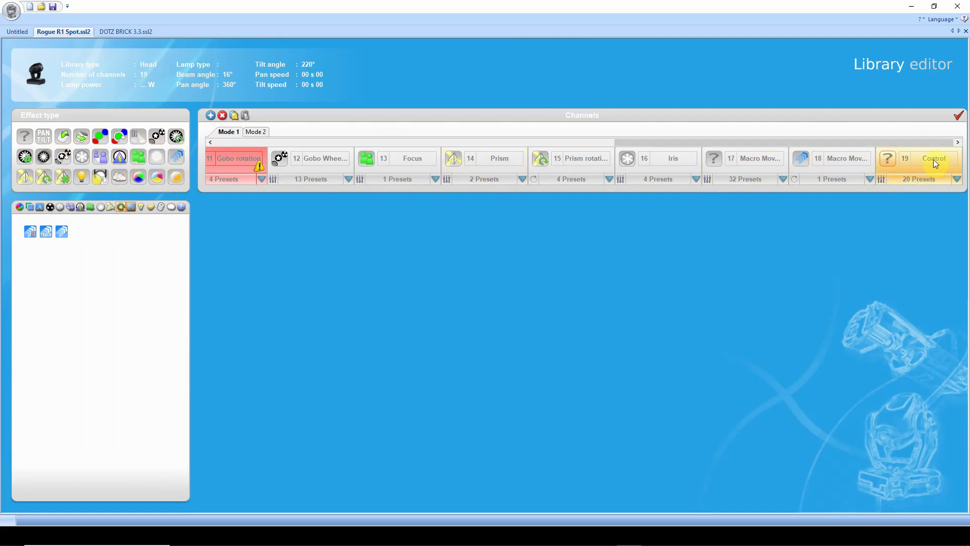
# - Scroll through all 20 channel 19 Control presets, from NoFunction to the reset commands, then close the list
pyautogui.click(957, 179)
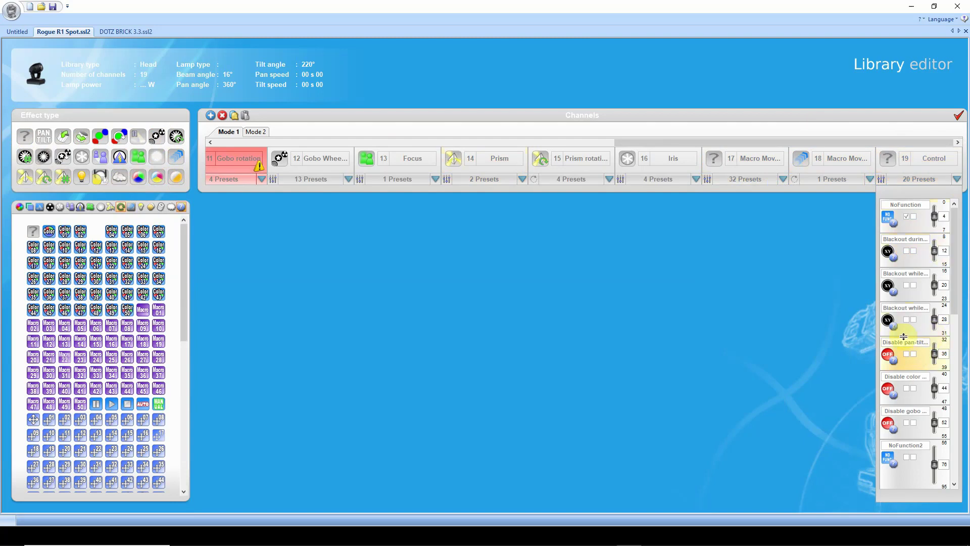
pyautogui.moveTo(961, 297); pyautogui.dragTo(964, 260)
pyautogui.scroll(-3, 957, 298)
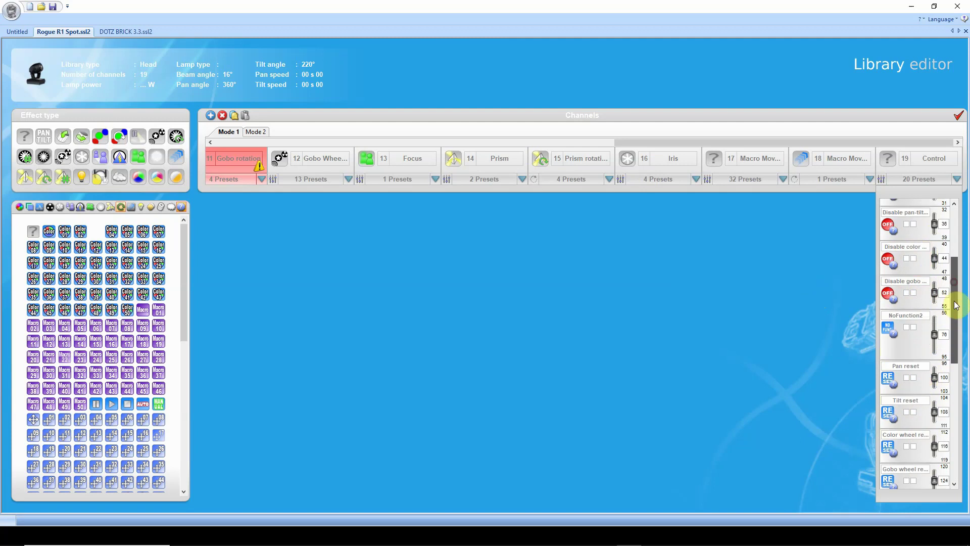
pyautogui.scroll(3, 959, 386)
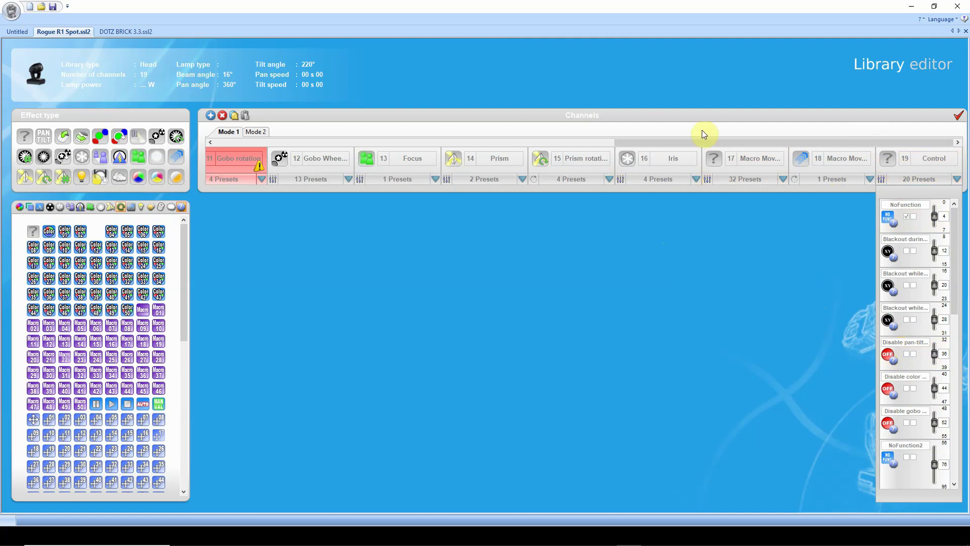
pyautogui.click(716, 143)
pyautogui.moveTo(716, 144); pyautogui.dragTo(278, 142)
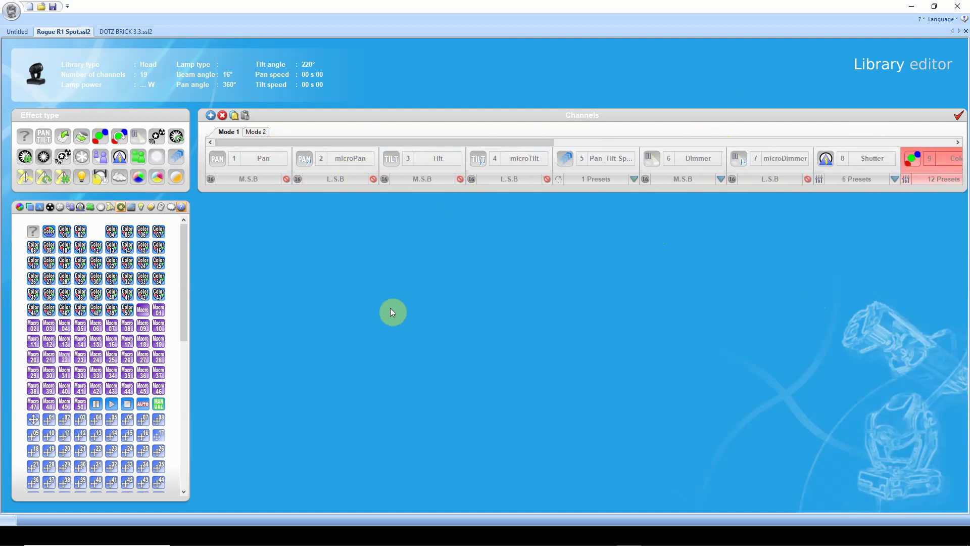